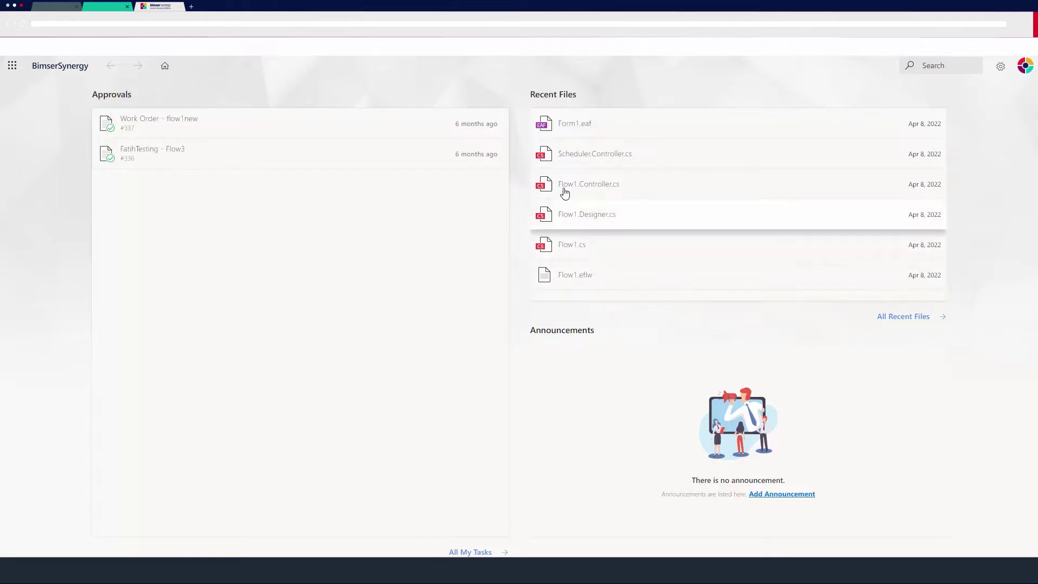
Open Demo Folder in the Demo Library repository of Document Management
click(11, 65)
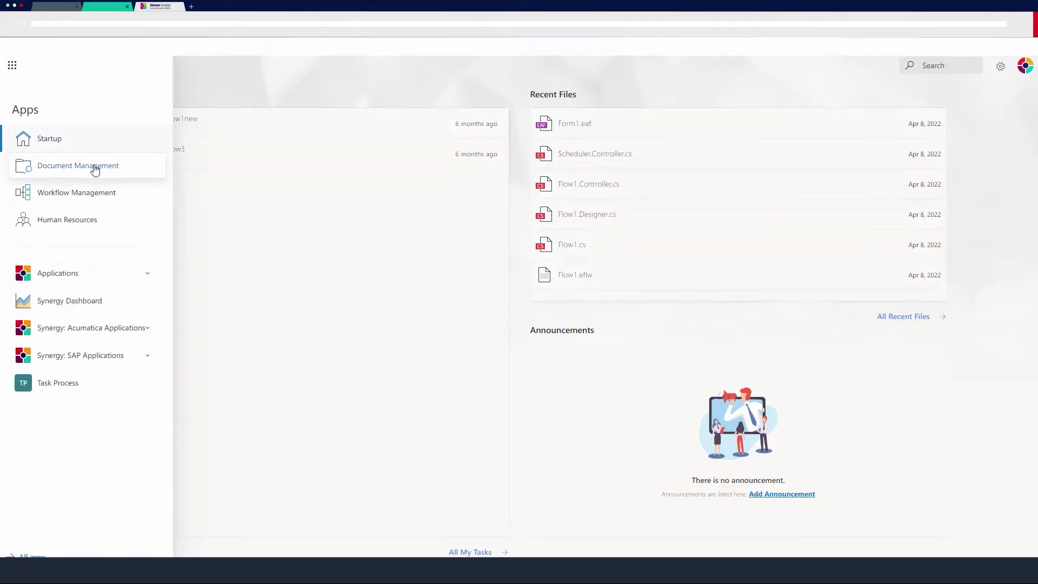
click(95, 169)
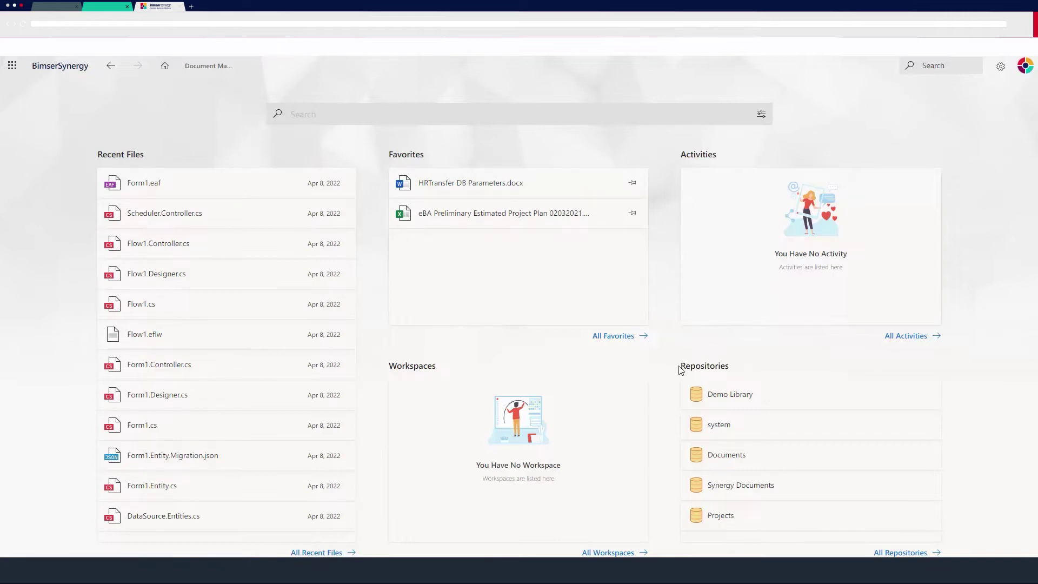
drag(678, 366, 733, 368)
click(732, 366)
click(738, 399)
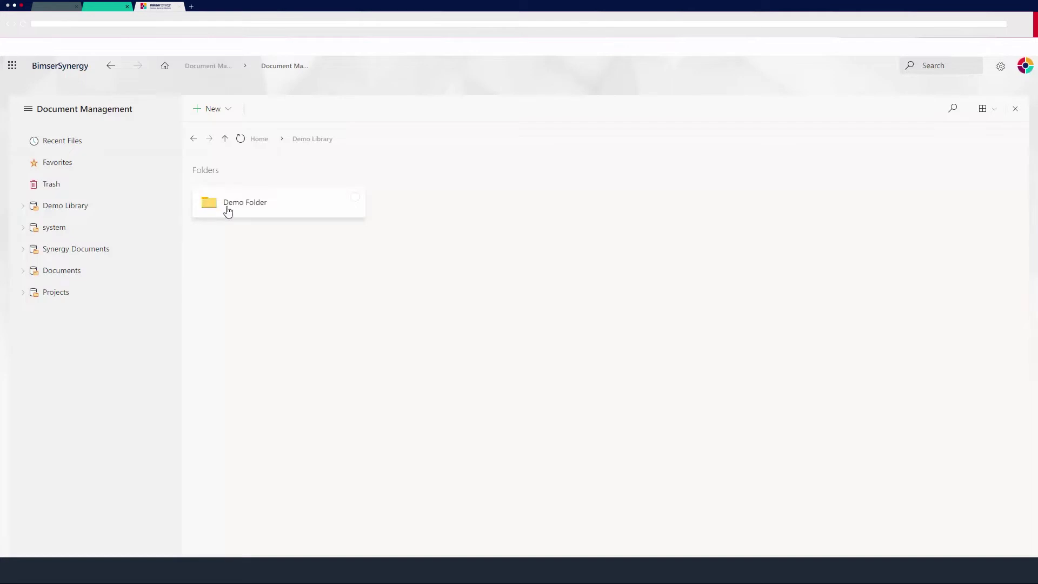
click(251, 208)
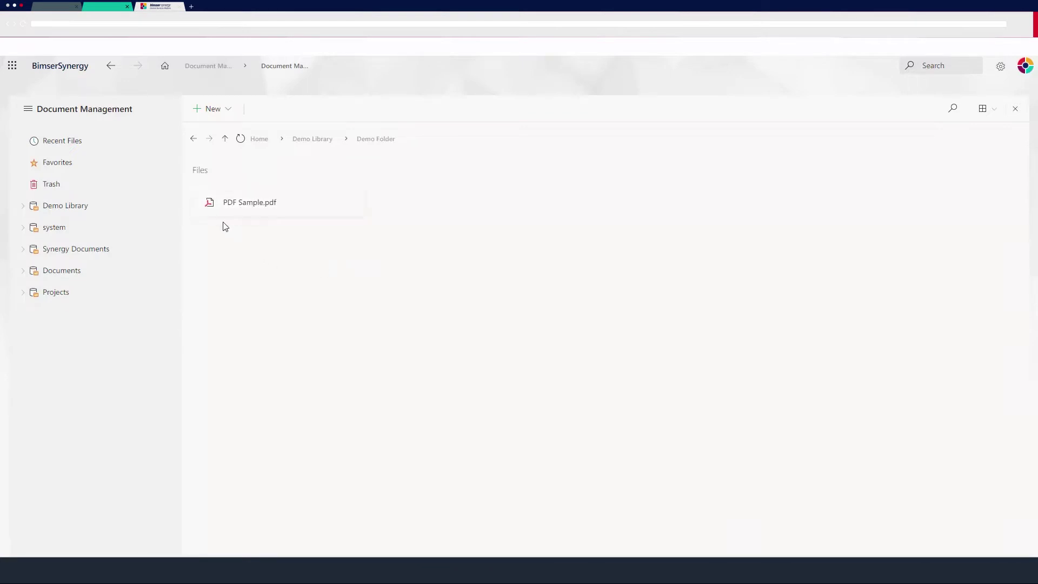
click(192, 140)
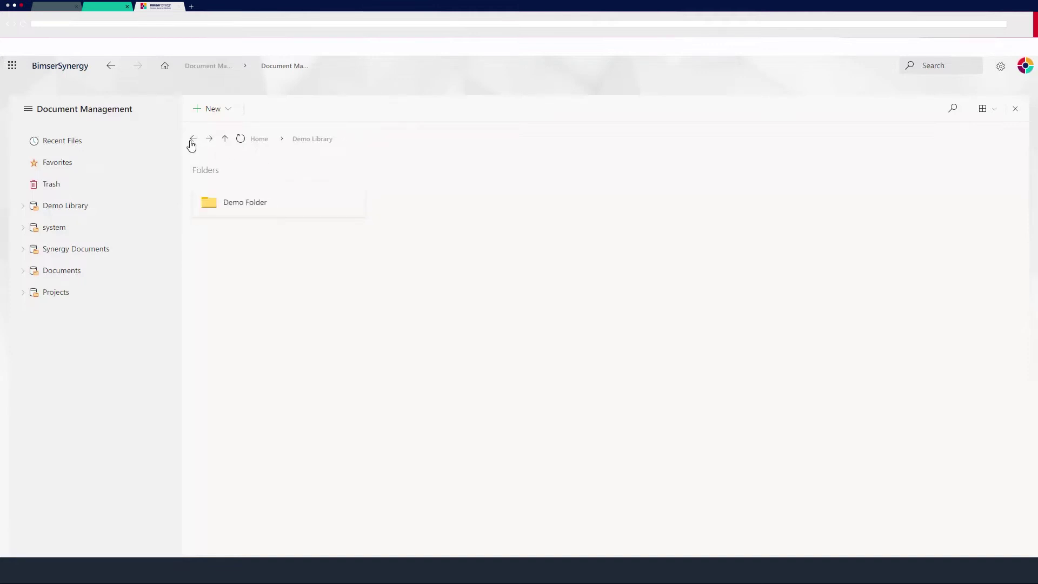
click(244, 205)
Upload CV Sample.docx, Excel Sample.xlsx, PDF Sample.pdf and Word Sample.docx from the desktop Samples folder into Demo Folder and review the uploads list
key(super+Left)
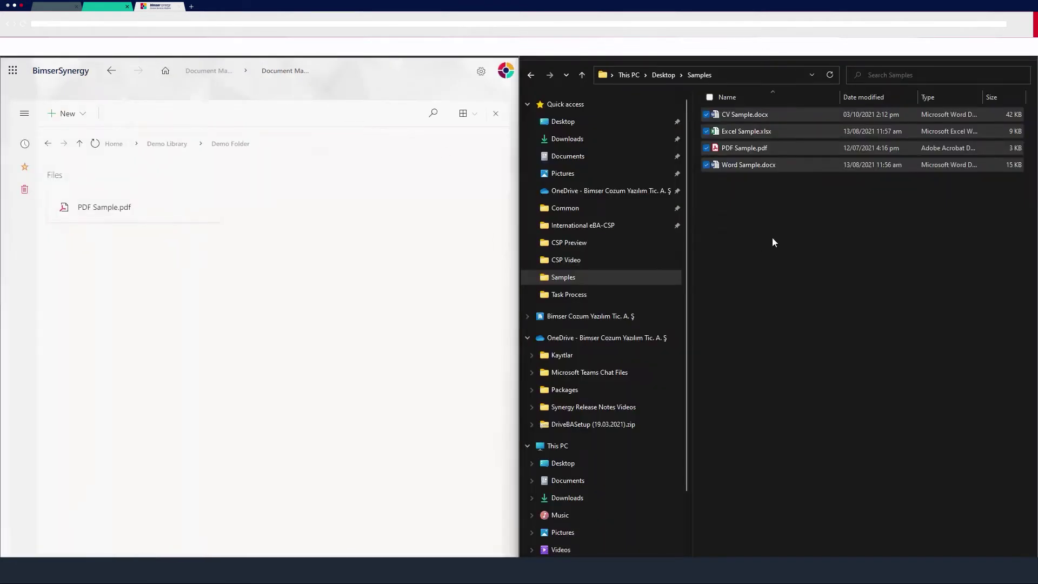
drag(745, 226, 726, 132)
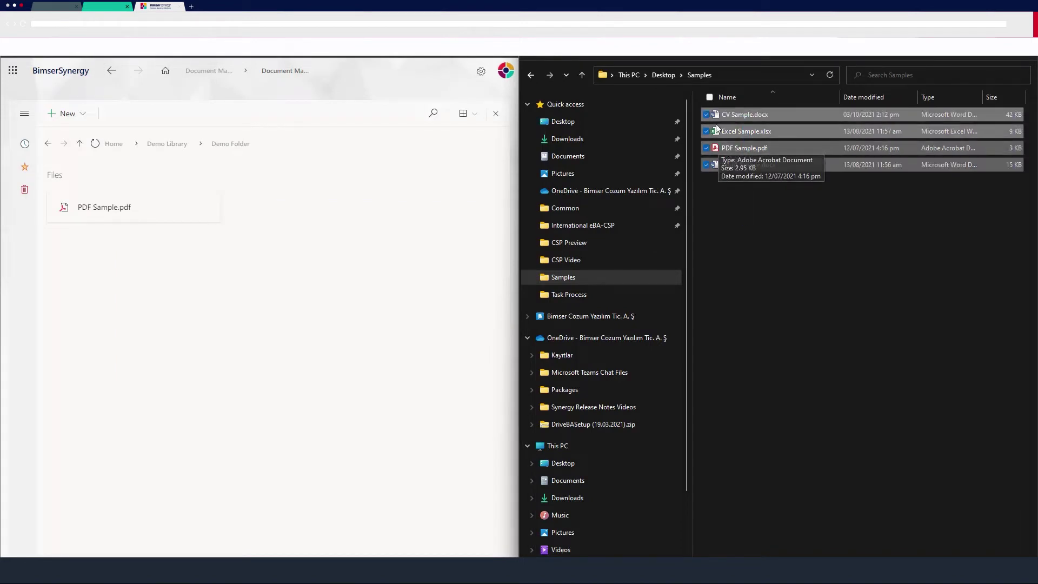
drag(733, 110, 361, 252)
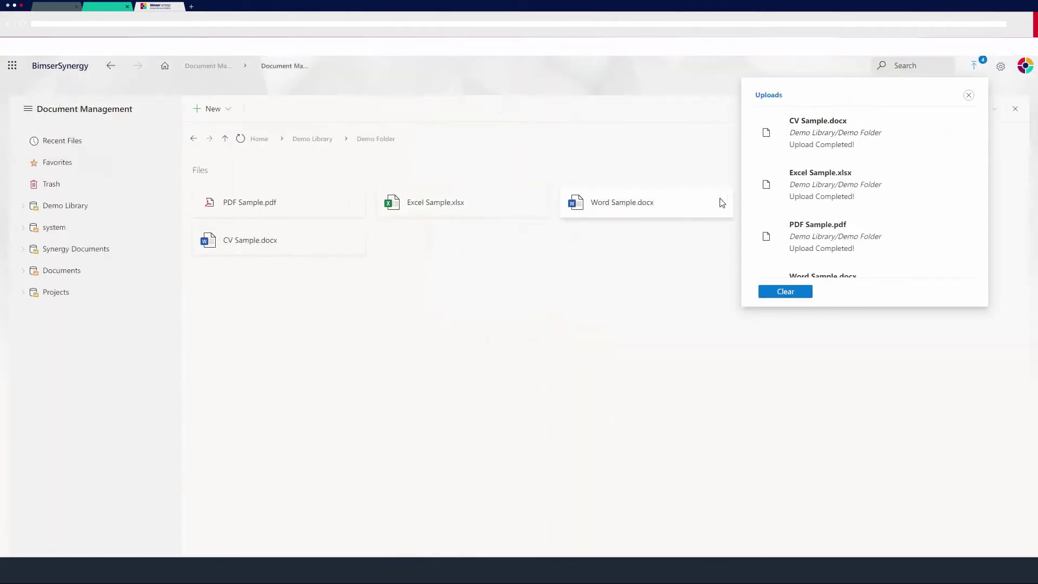
scroll(794, 172, down, 1)
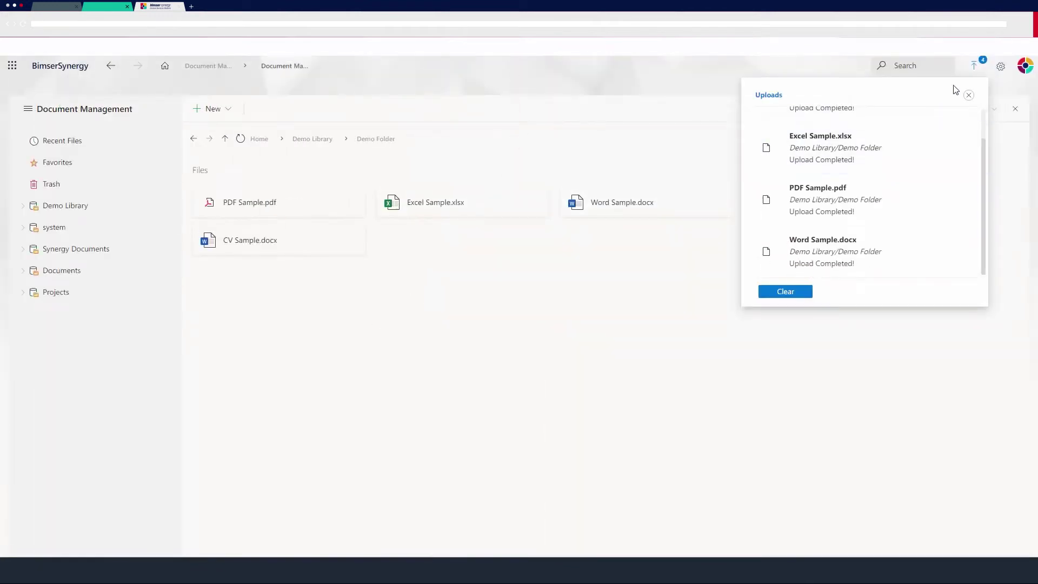
click(974, 67)
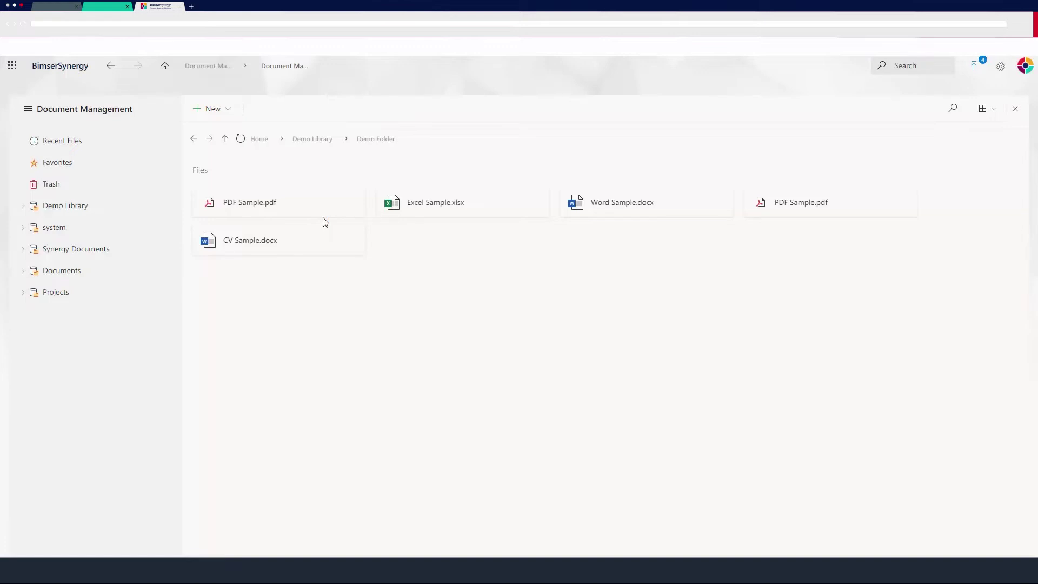
Add Word Sample.docx to Demo Folder as a new file using the file browser, and check its upload status
click(229, 113)
click(235, 161)
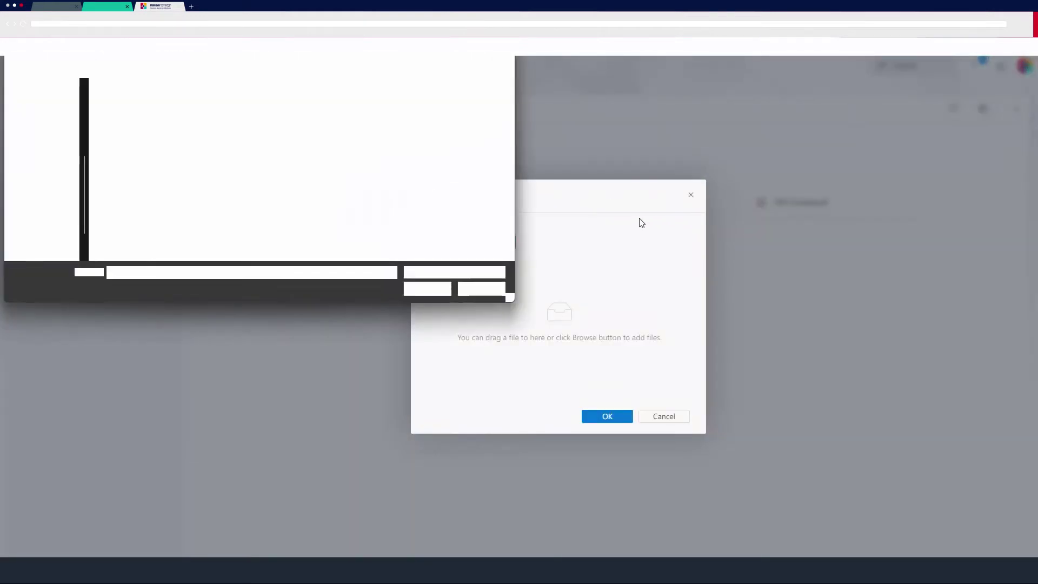
click(163, 152)
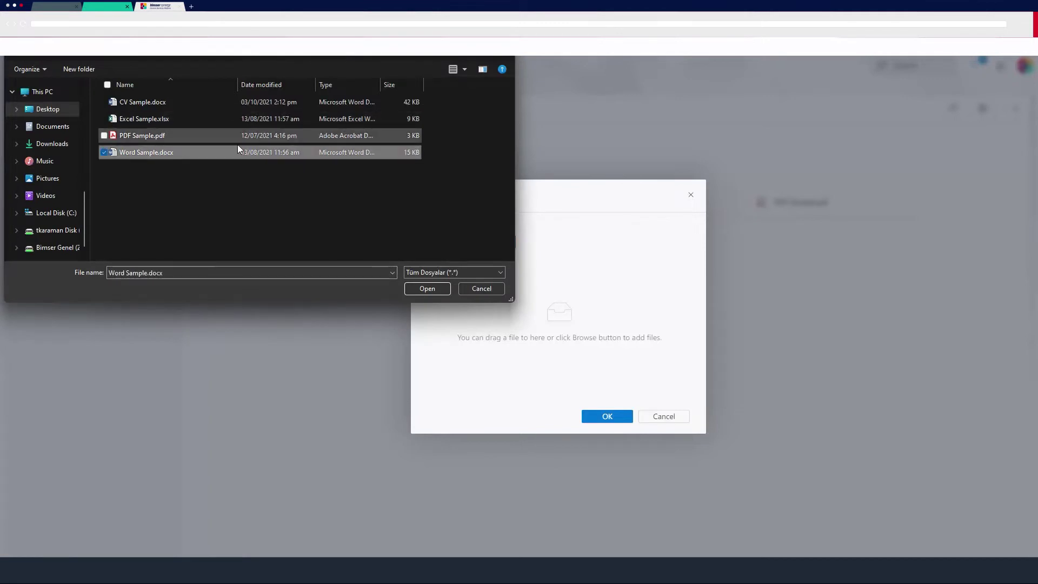
click(419, 291)
click(607, 418)
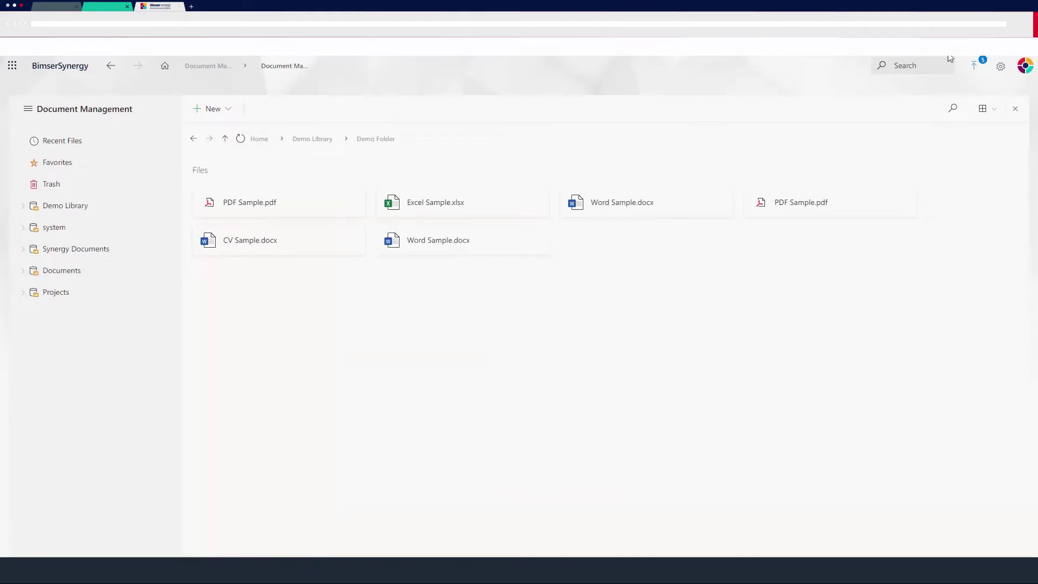
click(974, 65)
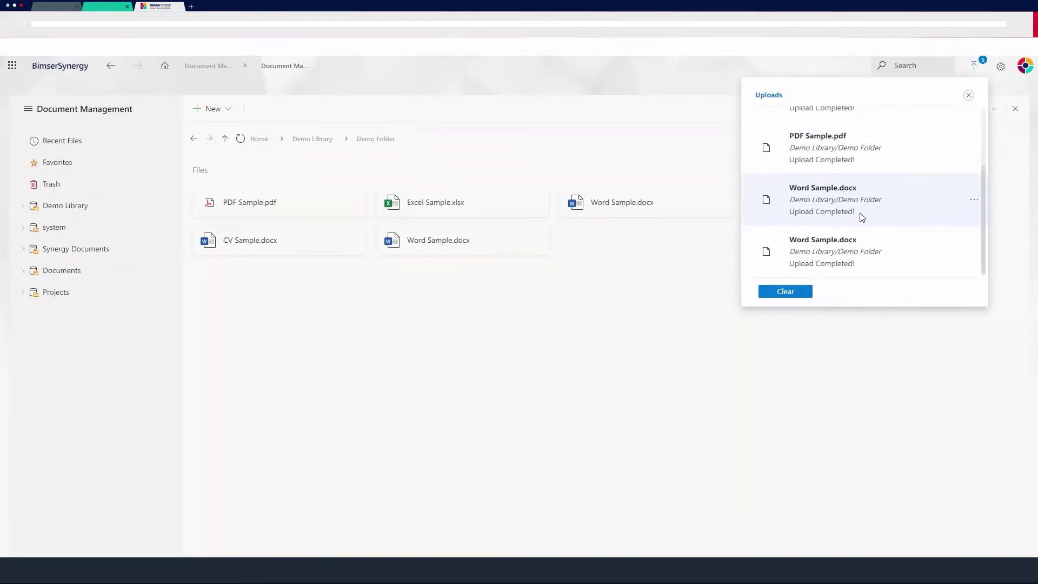
scroll(862, 213, up, 1)
click(978, 67)
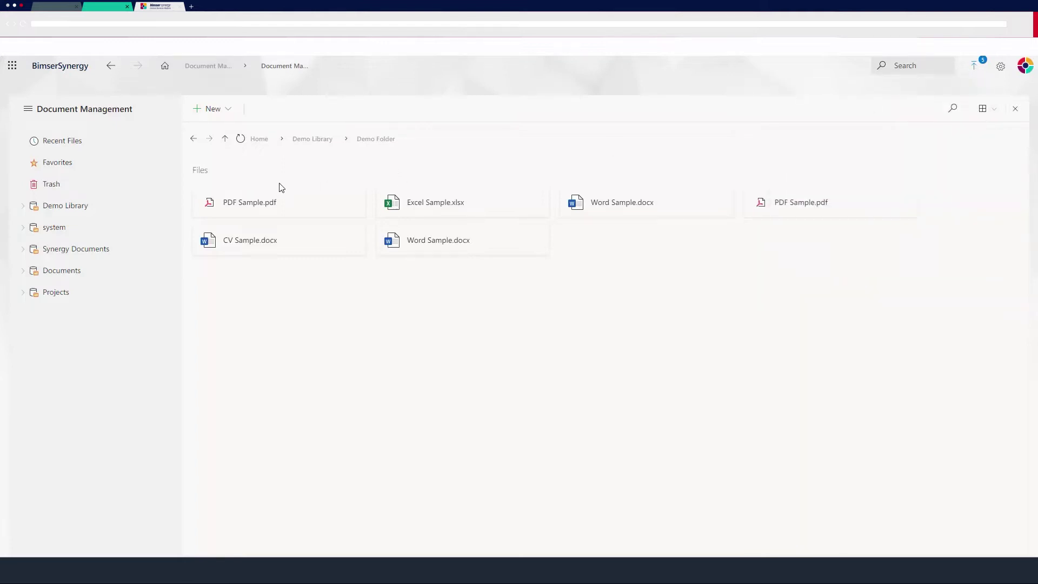
Preview the first PDF Sample.pdf in Demo Folder and return to the list of repositories
click(262, 204)
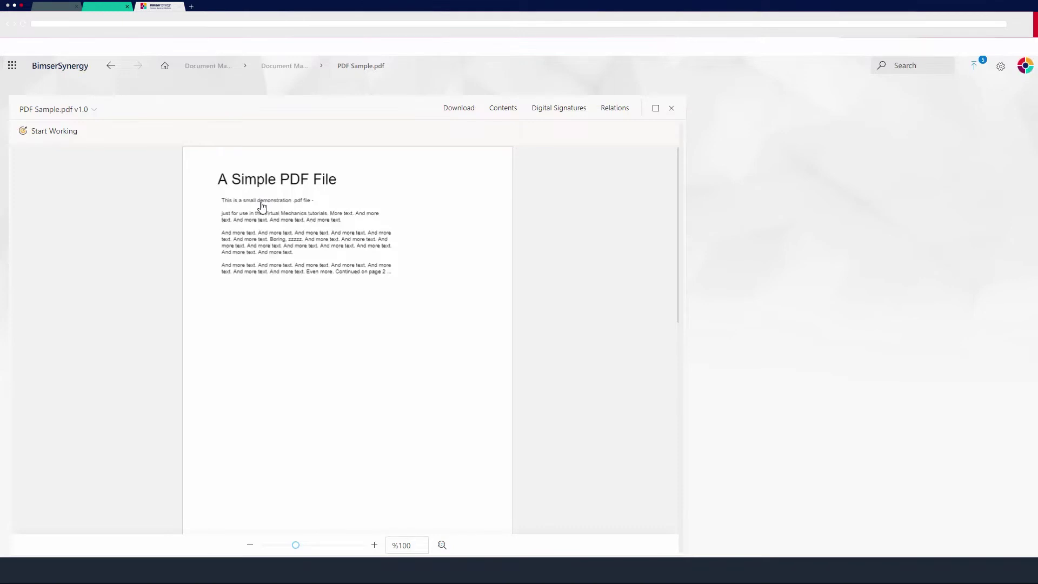
click(672, 108)
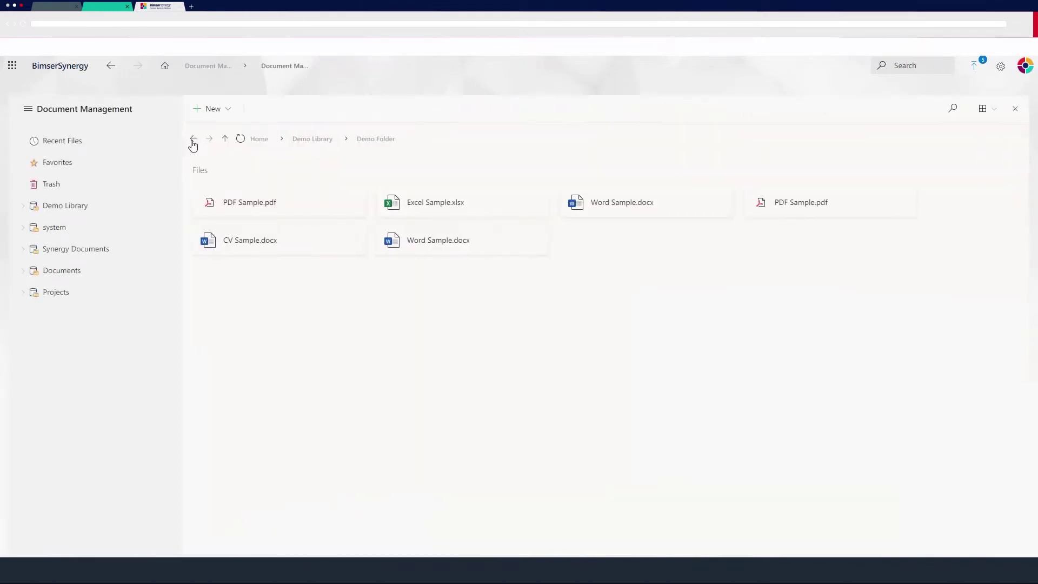
click(193, 141)
click(193, 142)
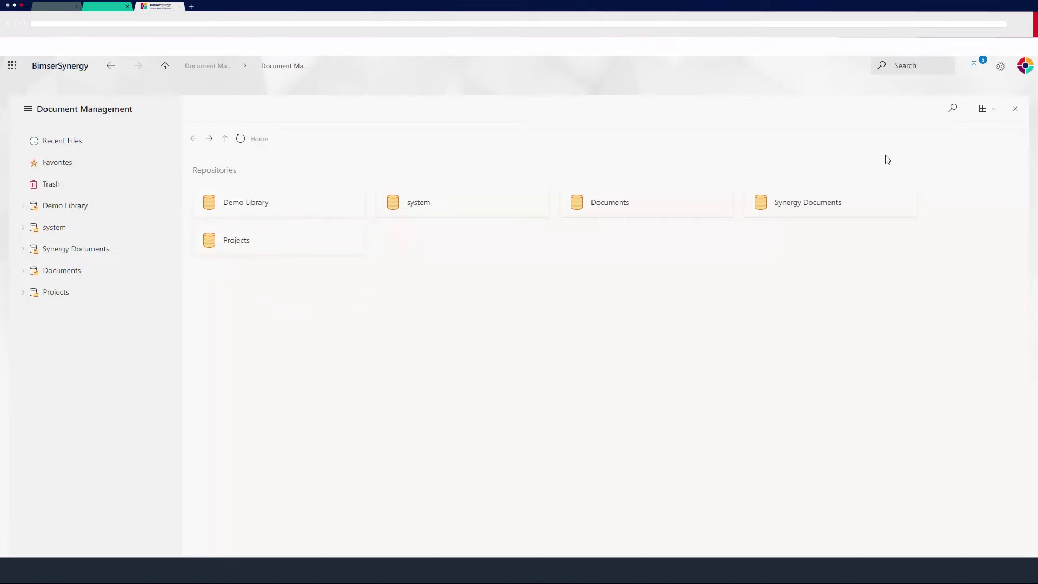
Examine the General, MetaData, Indexing Settings and New File properties of the Demo Library repository
click(355, 200)
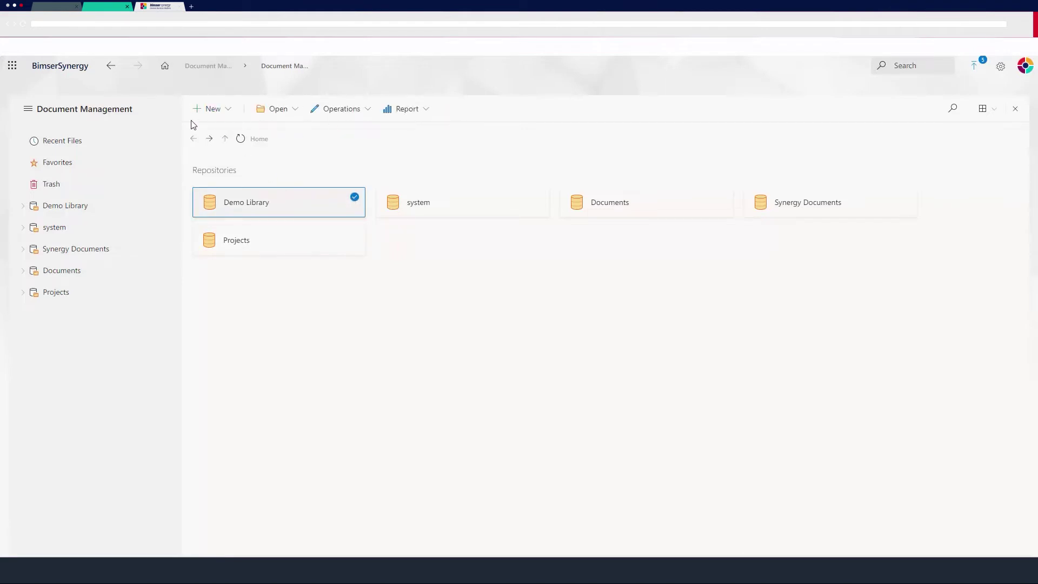
click(295, 111)
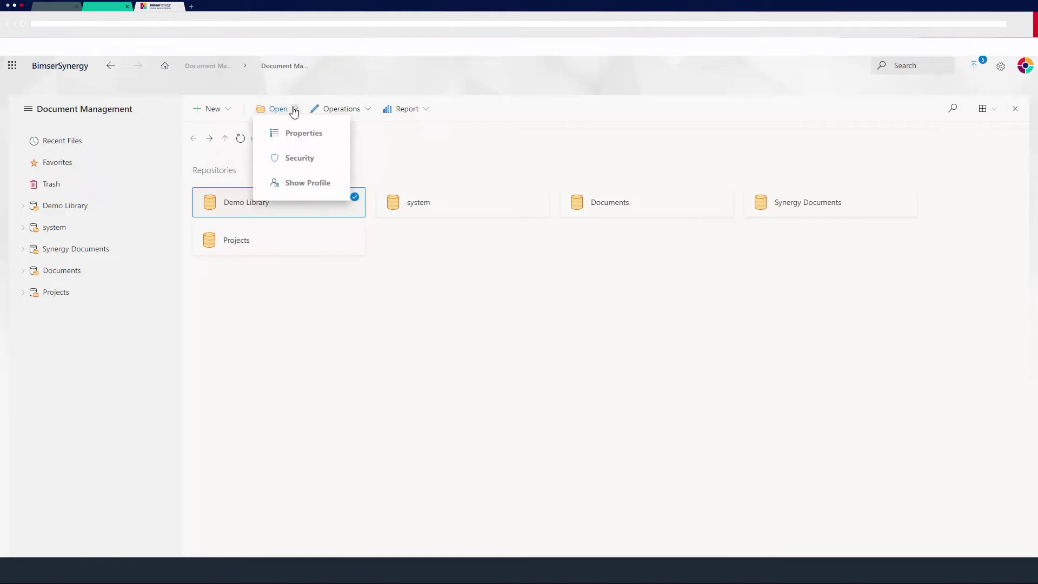
click(290, 133)
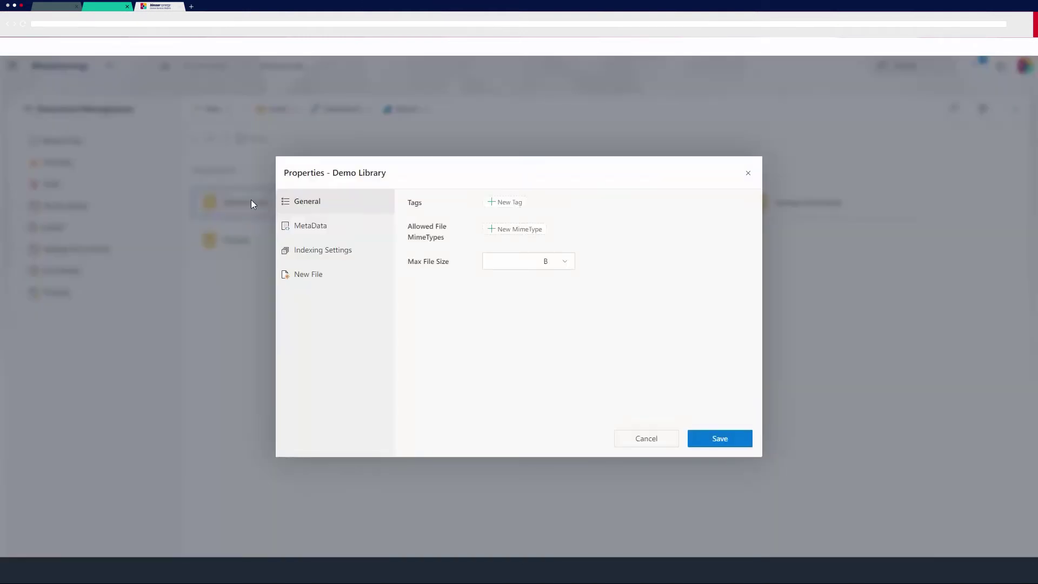
click(322, 232)
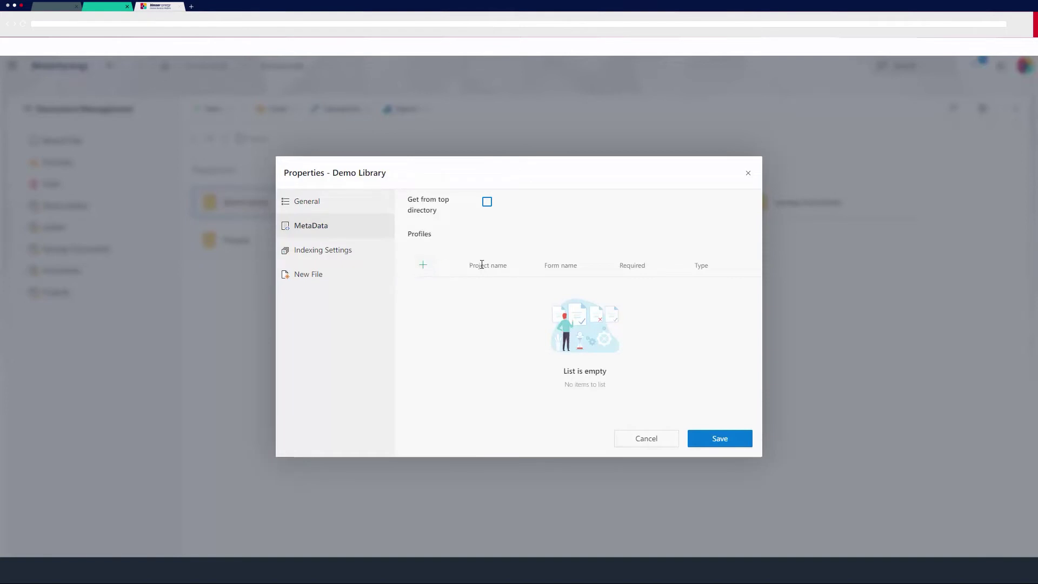
click(341, 251)
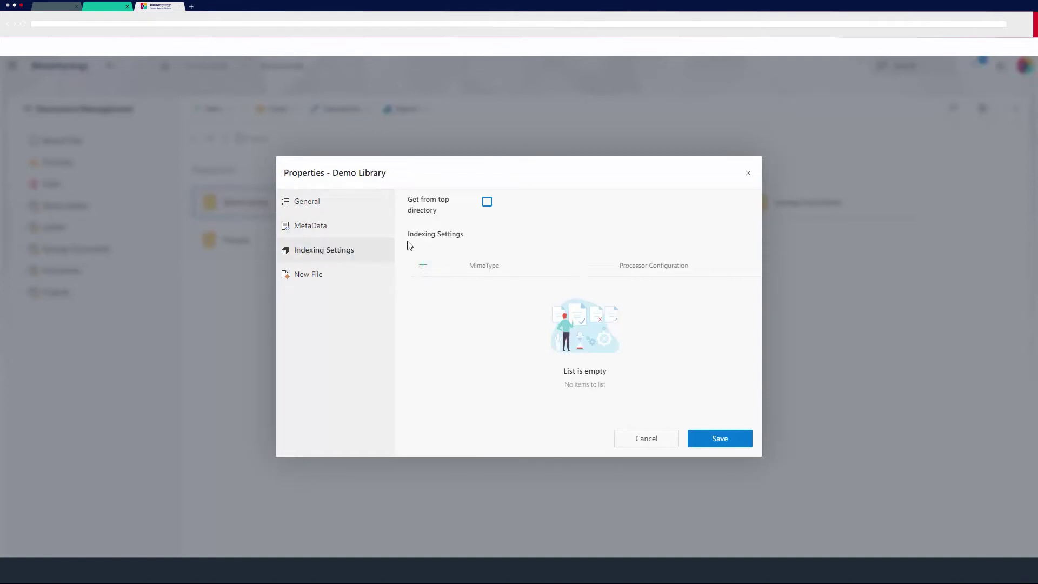
click(345, 275)
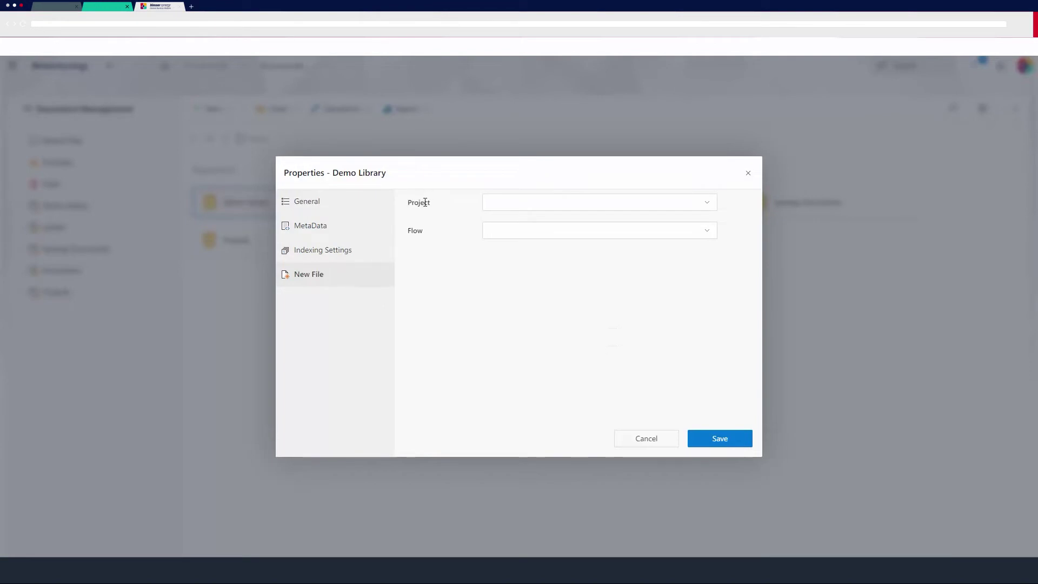
Try assigning the CSPTraining project and Flow1 flow to new files in Demo Library, and discard the changes
click(560, 209)
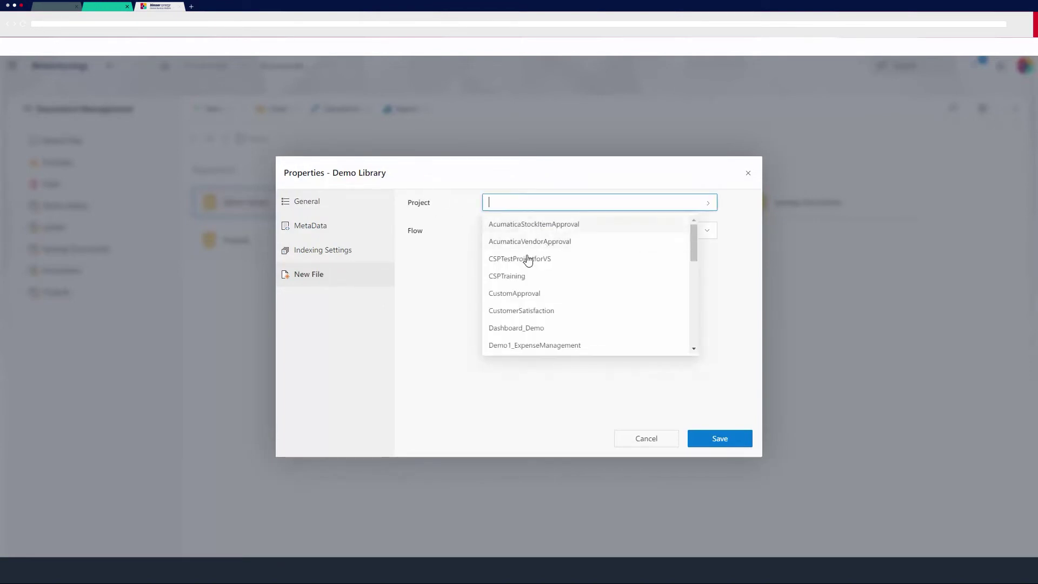
click(524, 276)
click(543, 230)
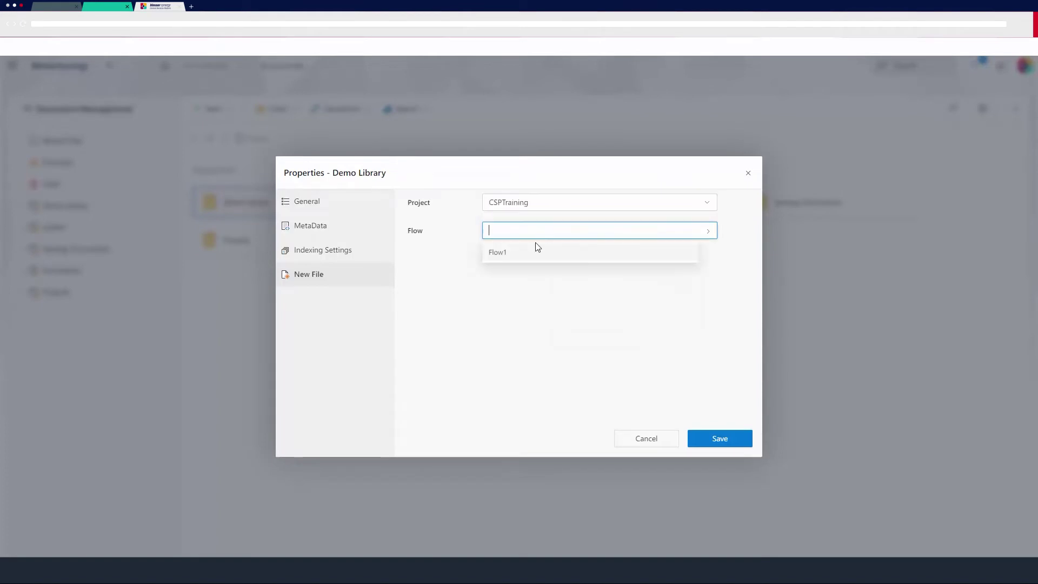
click(529, 254)
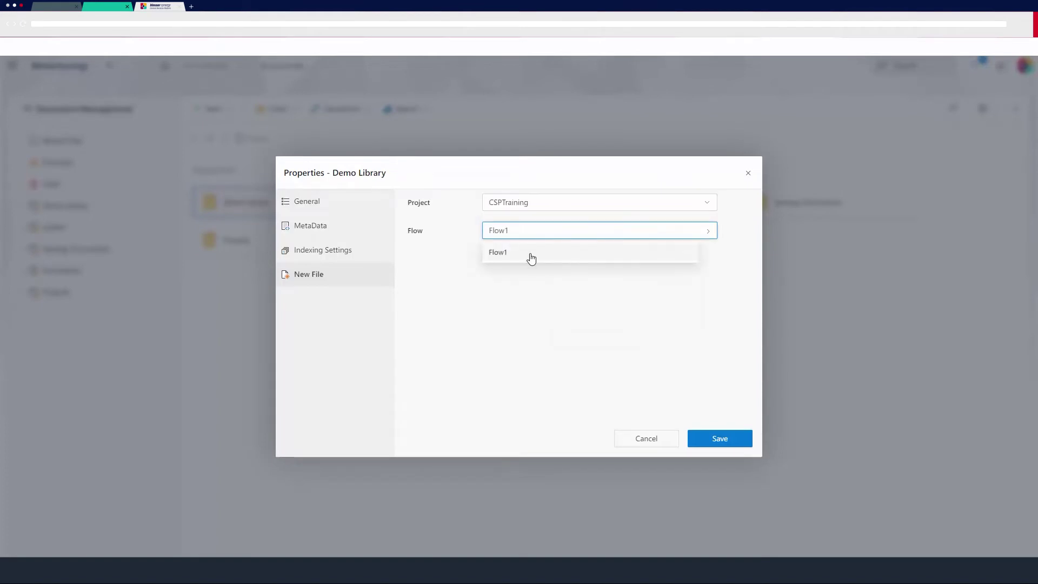
click(645, 440)
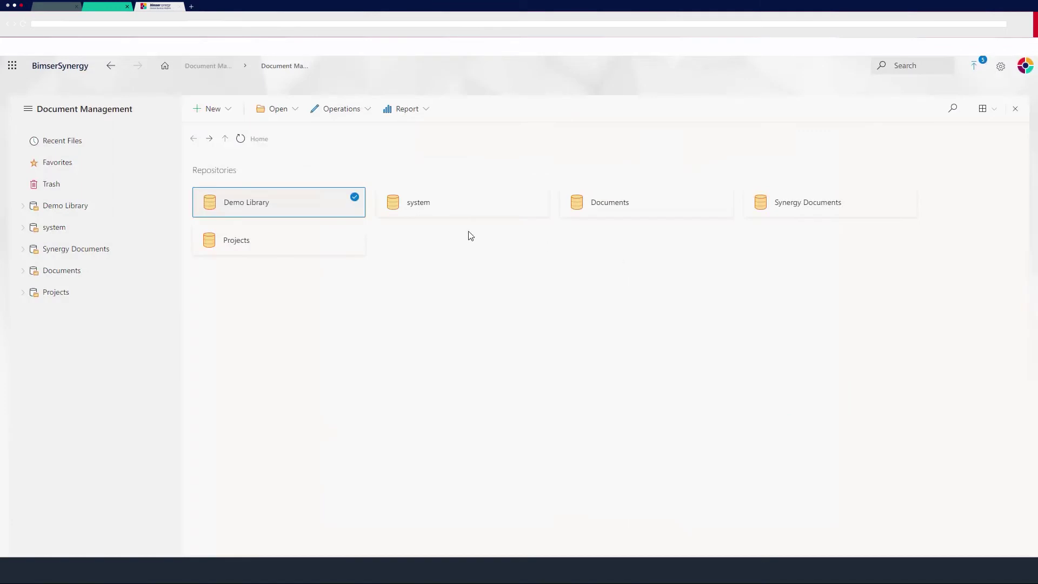
click(374, 110)
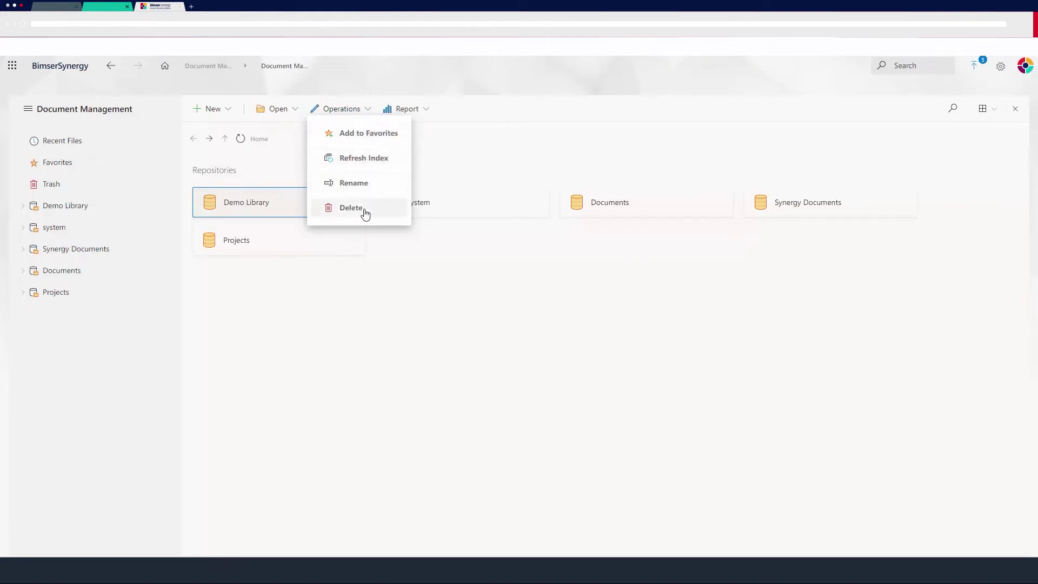
click(400, 252)
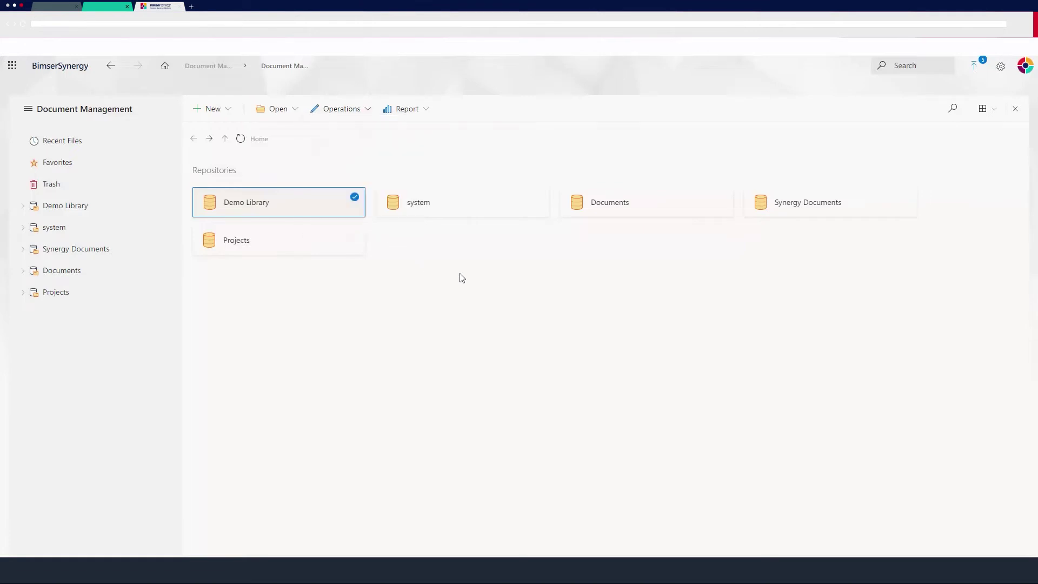
click(423, 110)
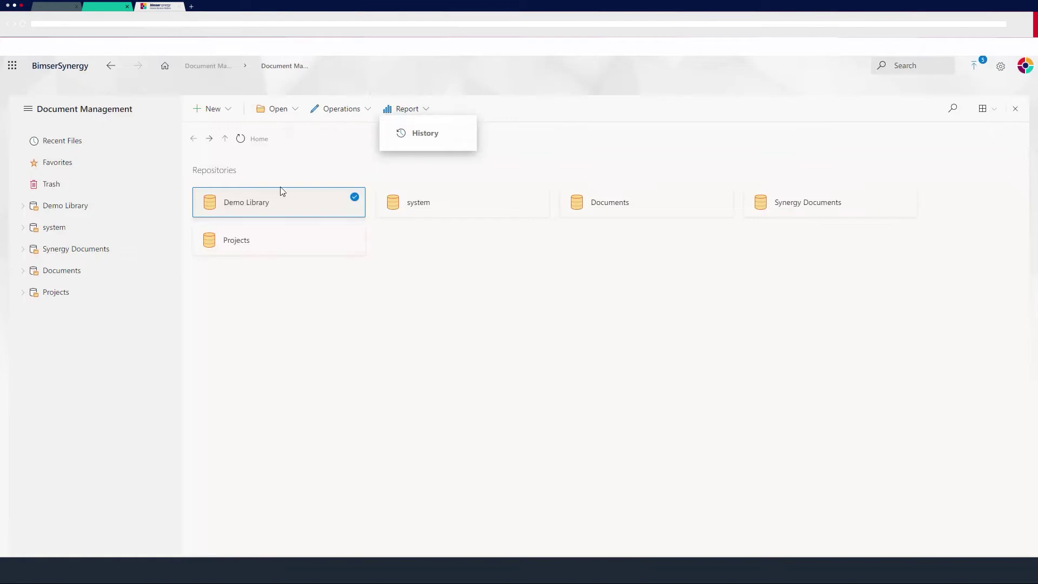
click(292, 169)
Open the Demo Library repository and select Demo Folder to look over its available open options
double_click(250, 203)
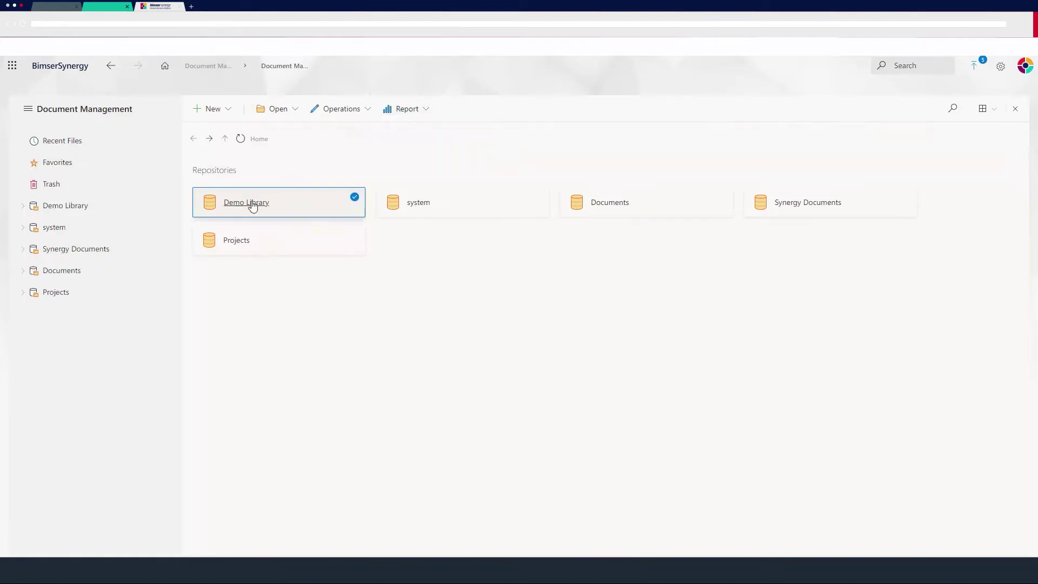
click(355, 197)
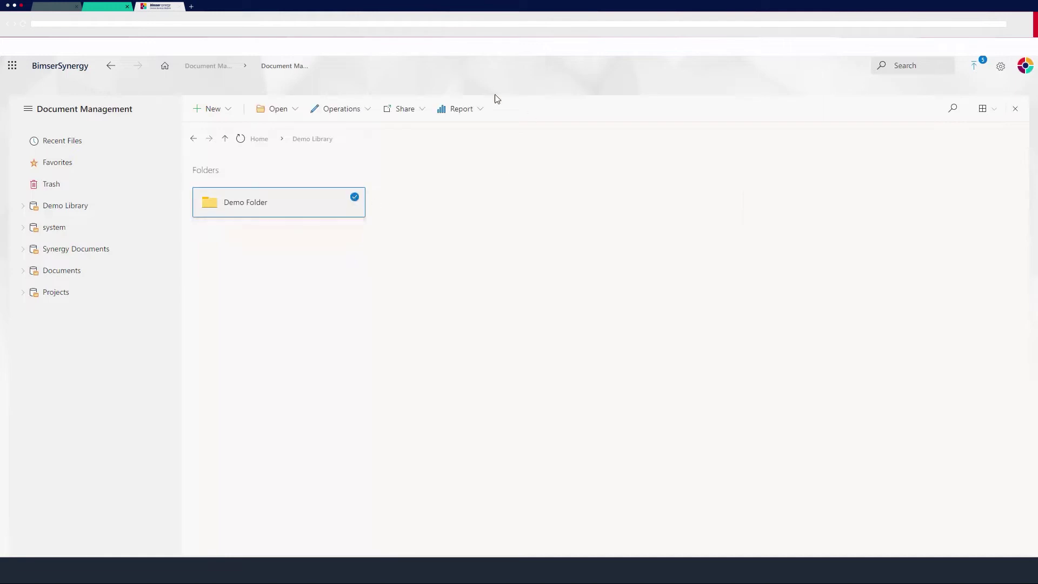
click(296, 112)
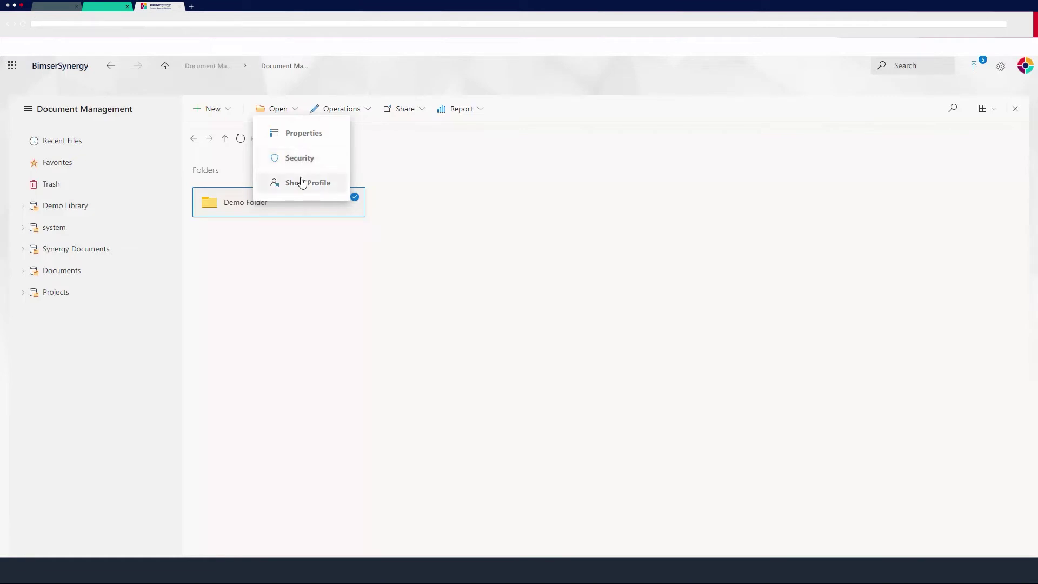
click(309, 243)
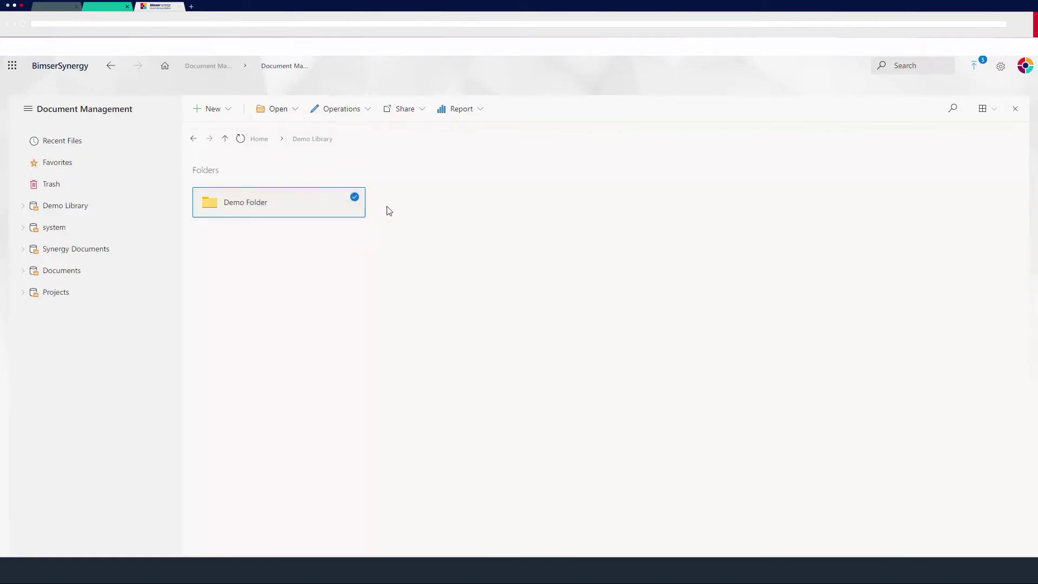
Examine the operations, subscription and report options available for Demo Folder, leaving without subscribing
click(373, 111)
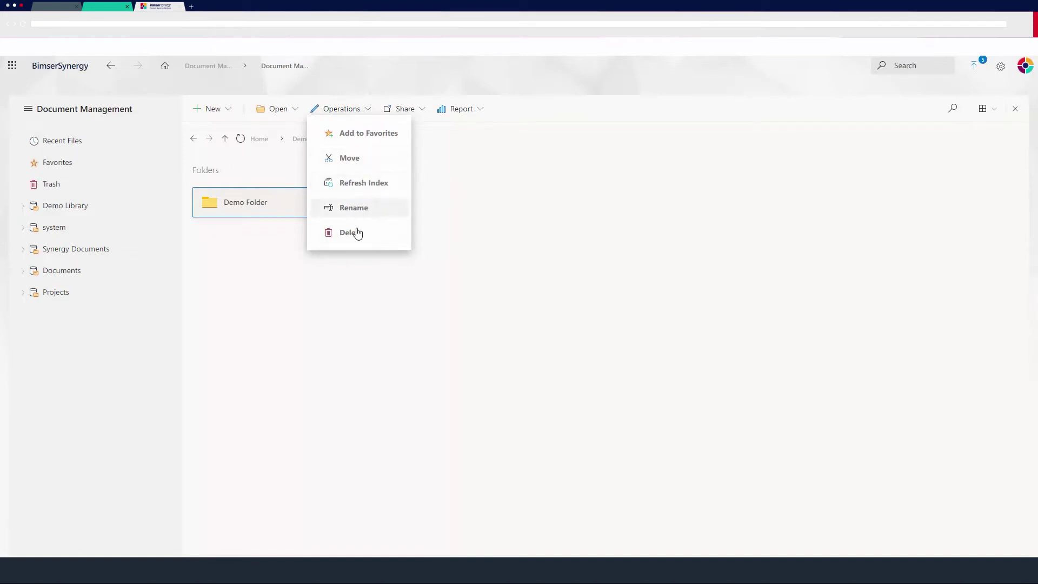
click(423, 109)
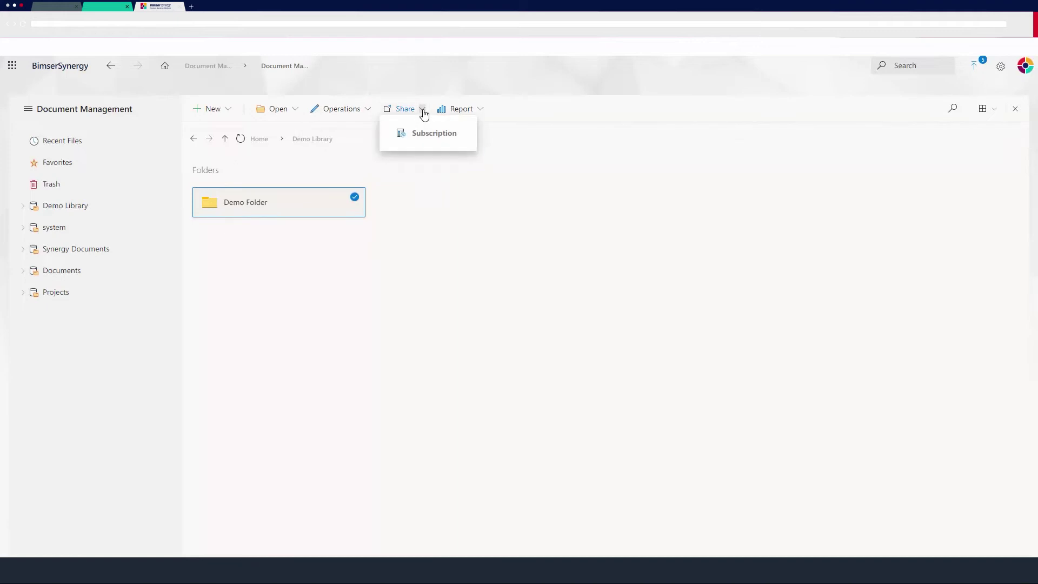
click(423, 136)
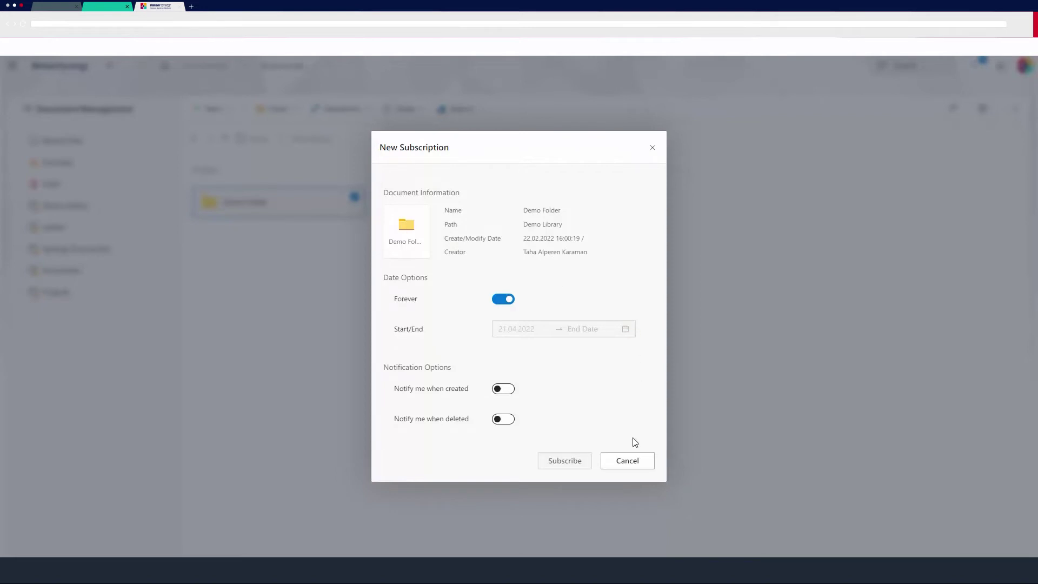
click(693, 411)
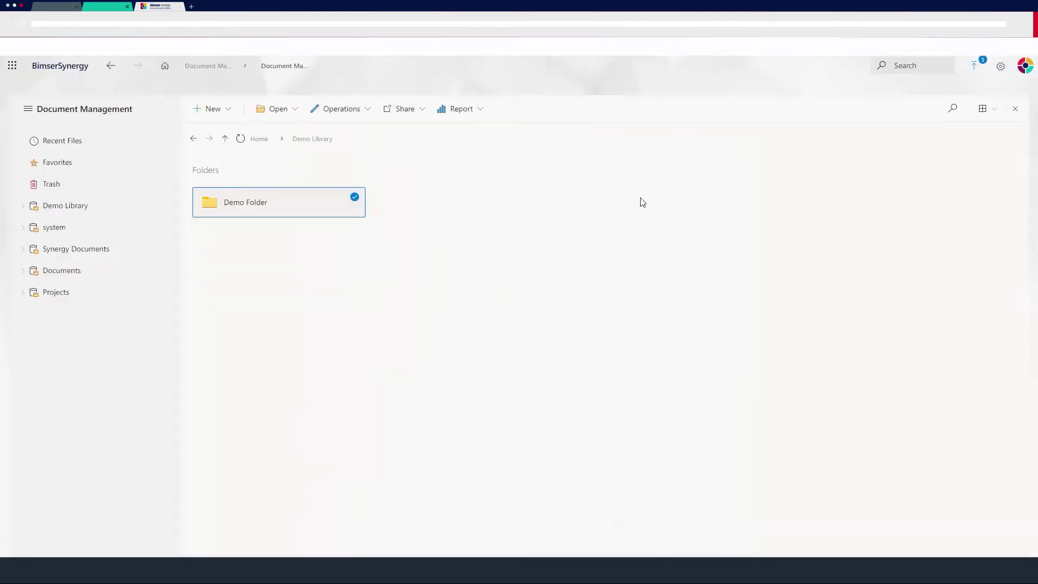
click(484, 112)
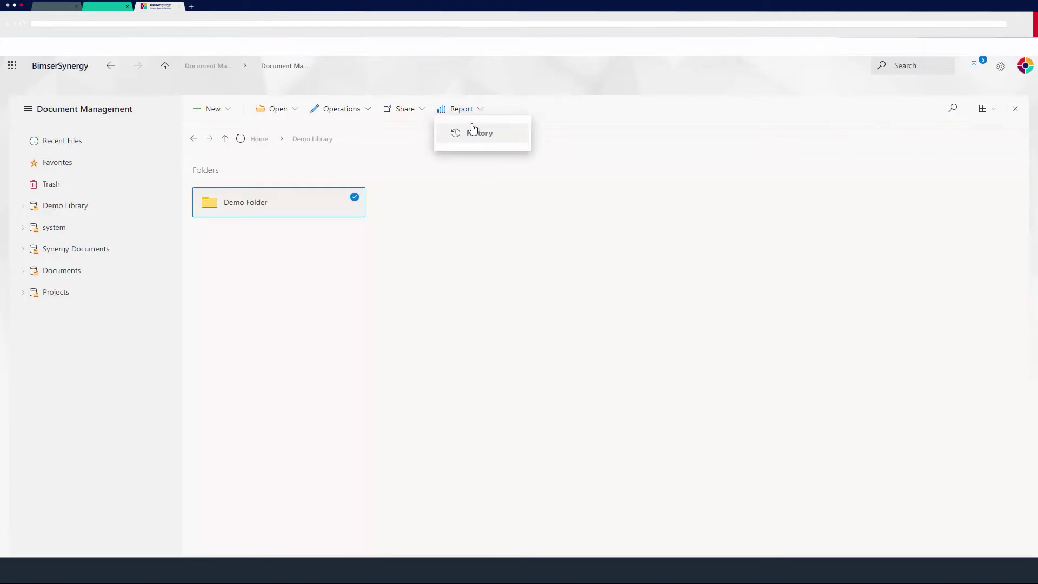
click(477, 108)
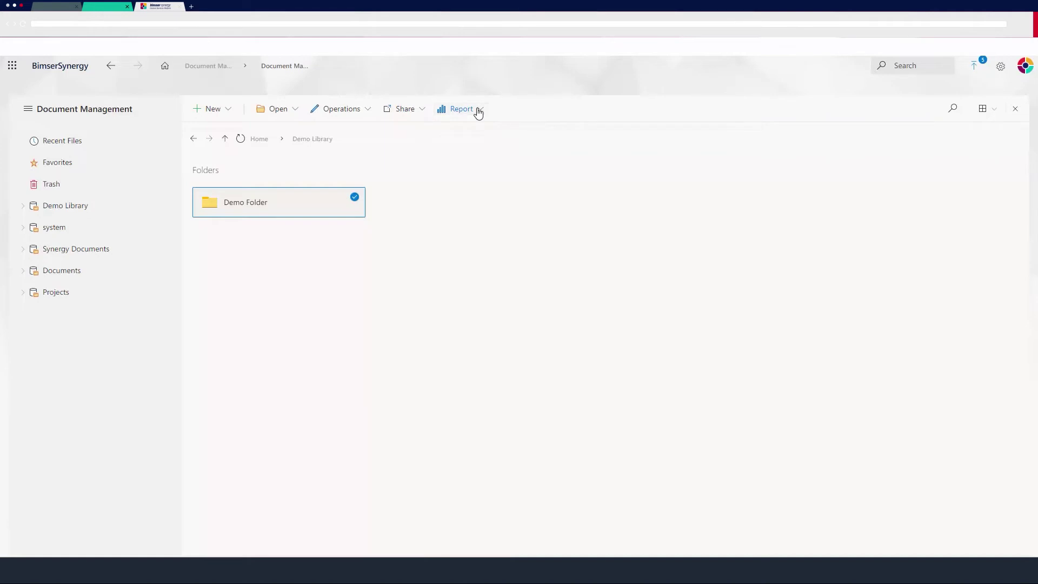
Open Demo Folder, select the first PDF Sample.pdf and look over its open, operations and share options
click(231, 207)
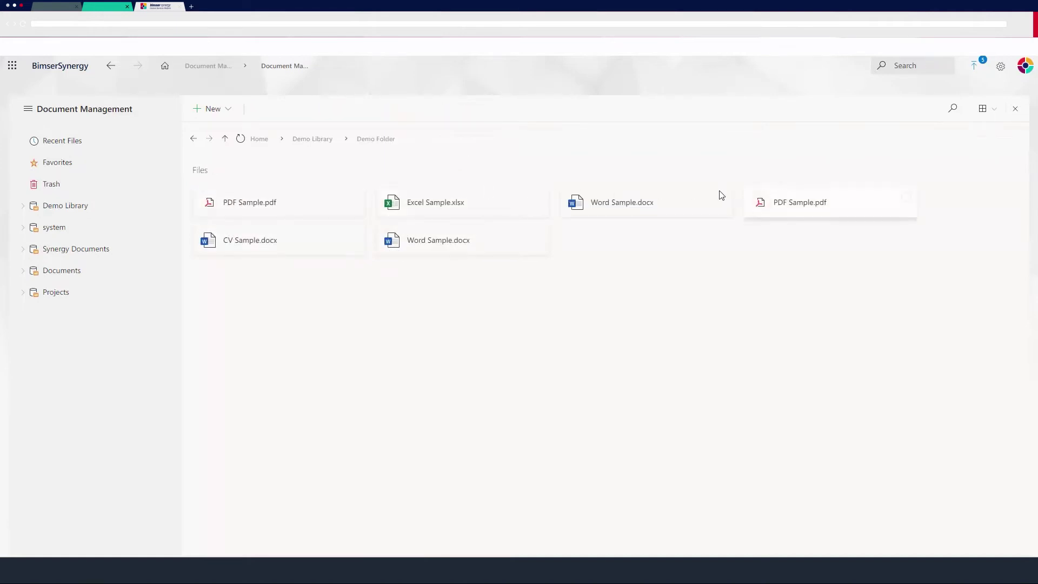
click(355, 198)
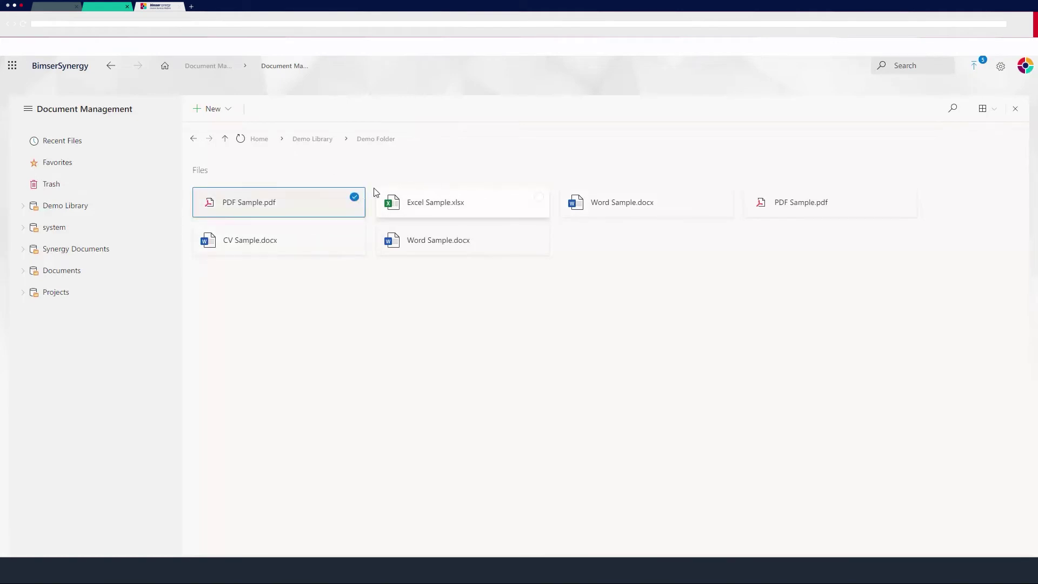
click(292, 111)
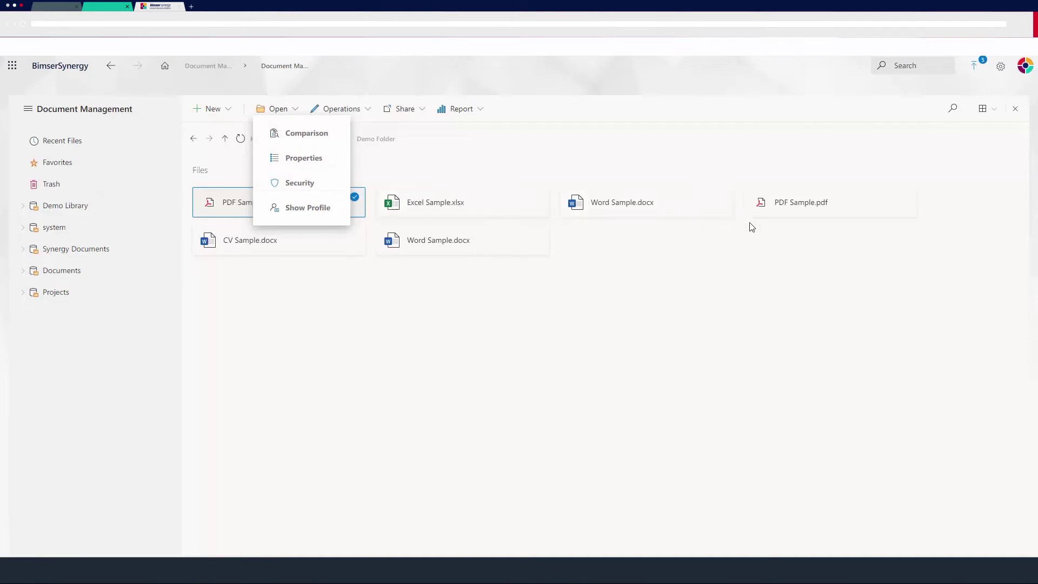
click(371, 109)
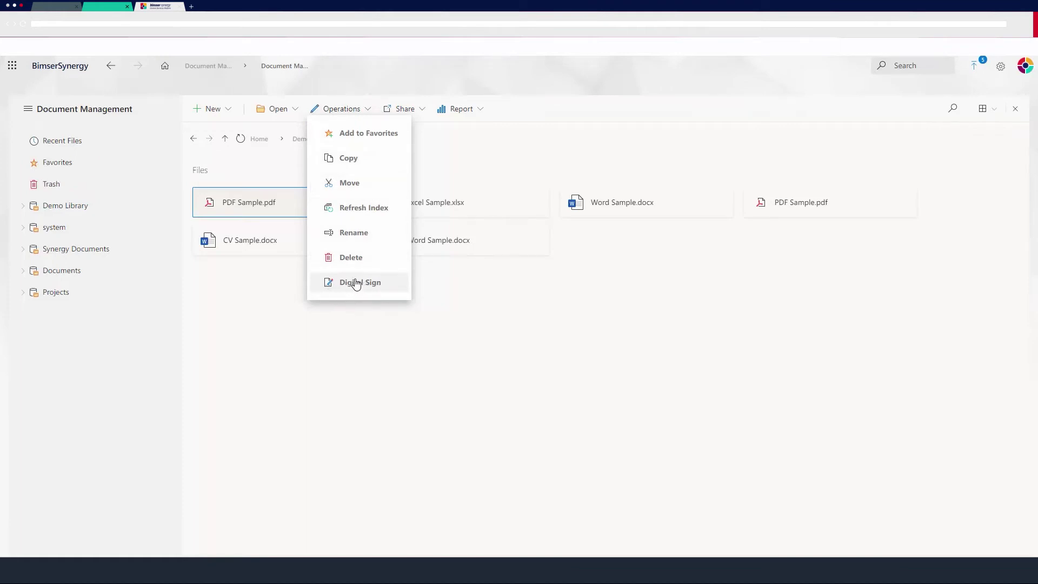
click(423, 110)
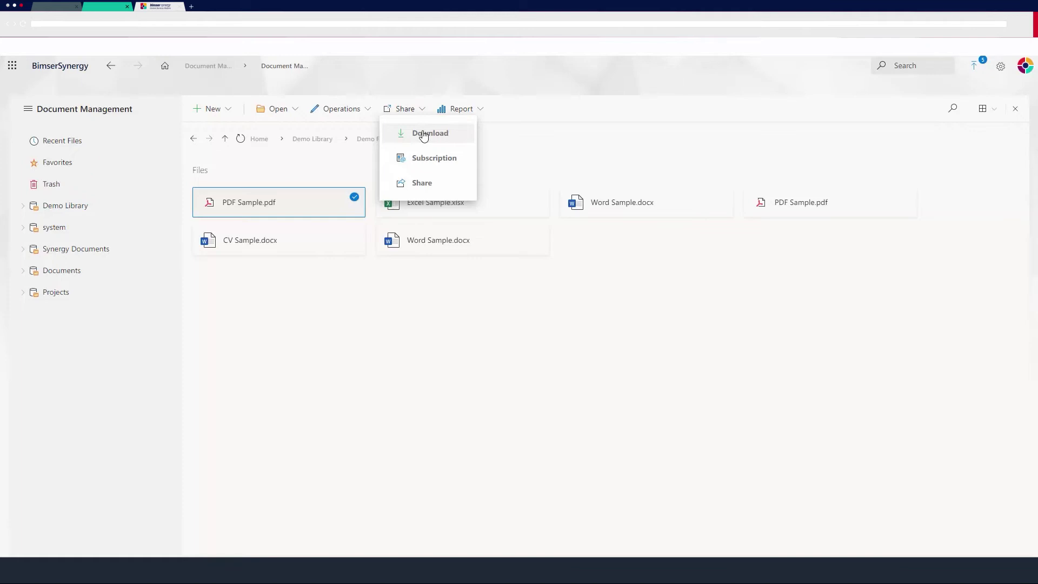
Compare the Share as Link and Share as Mail attachment settings for PDF Sample.pdf
click(420, 187)
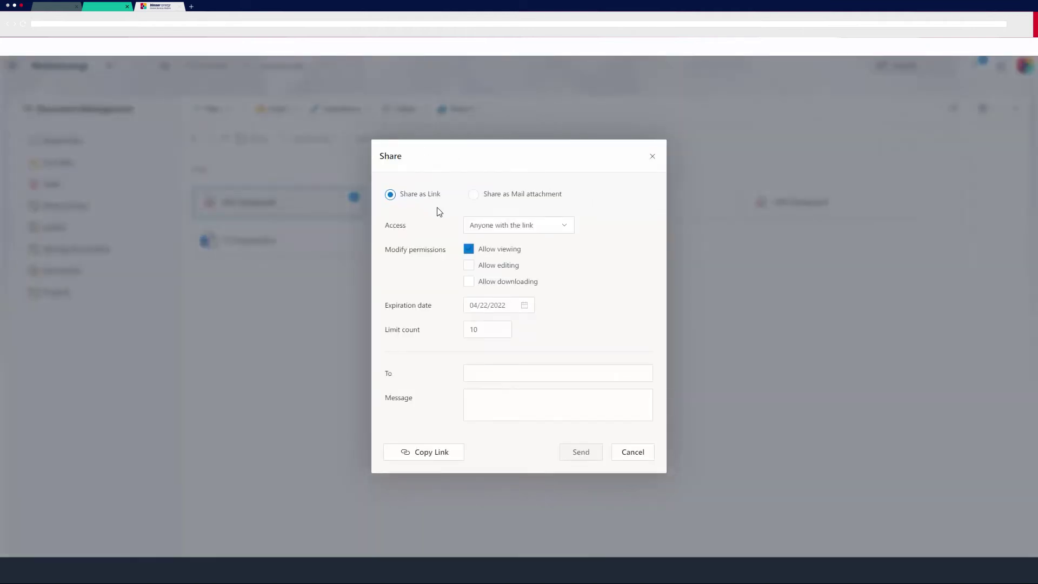
click(559, 227)
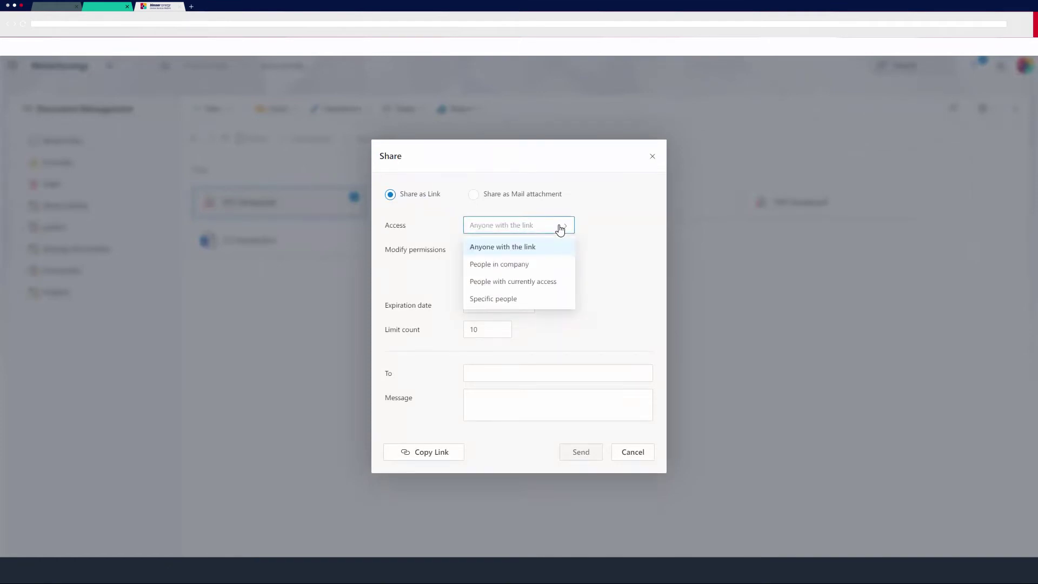
click(556, 227)
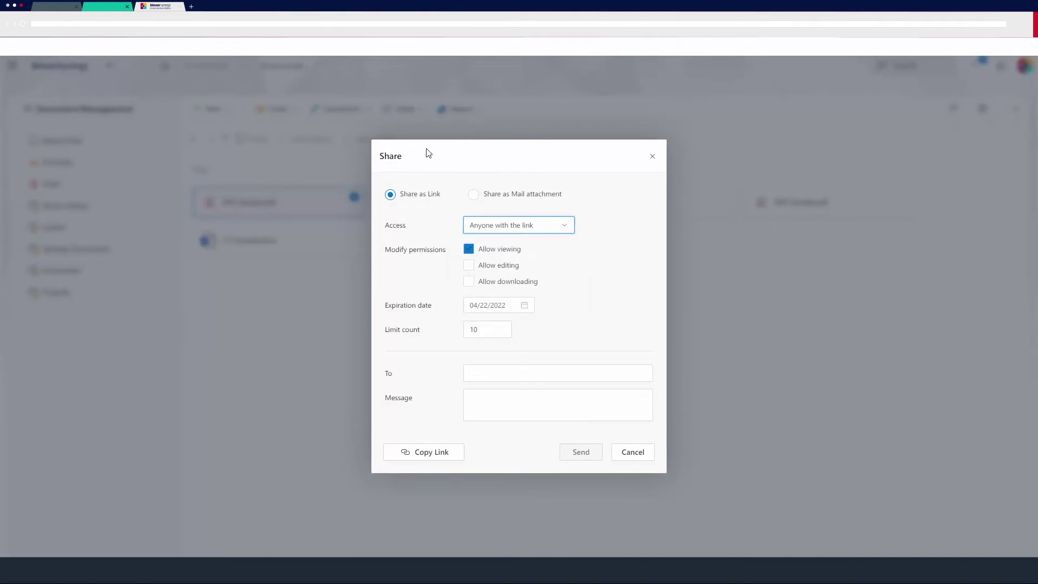
click(476, 201)
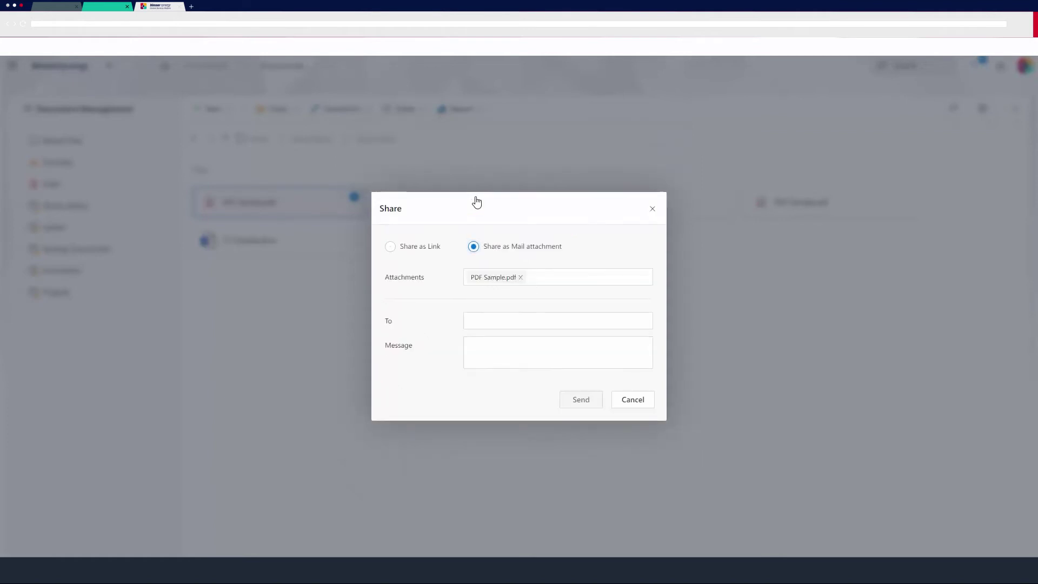
click(487, 322)
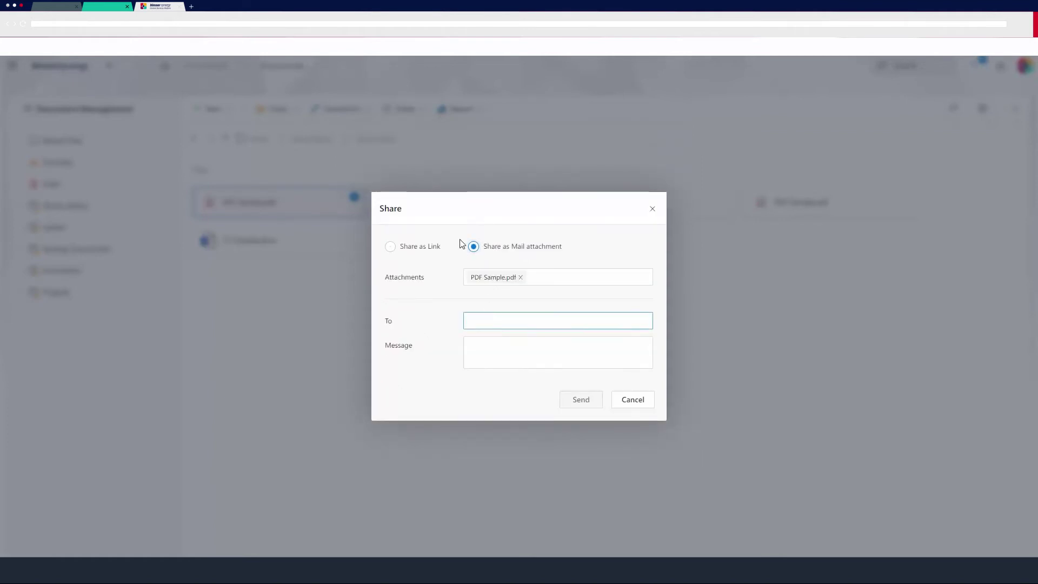
click(390, 247)
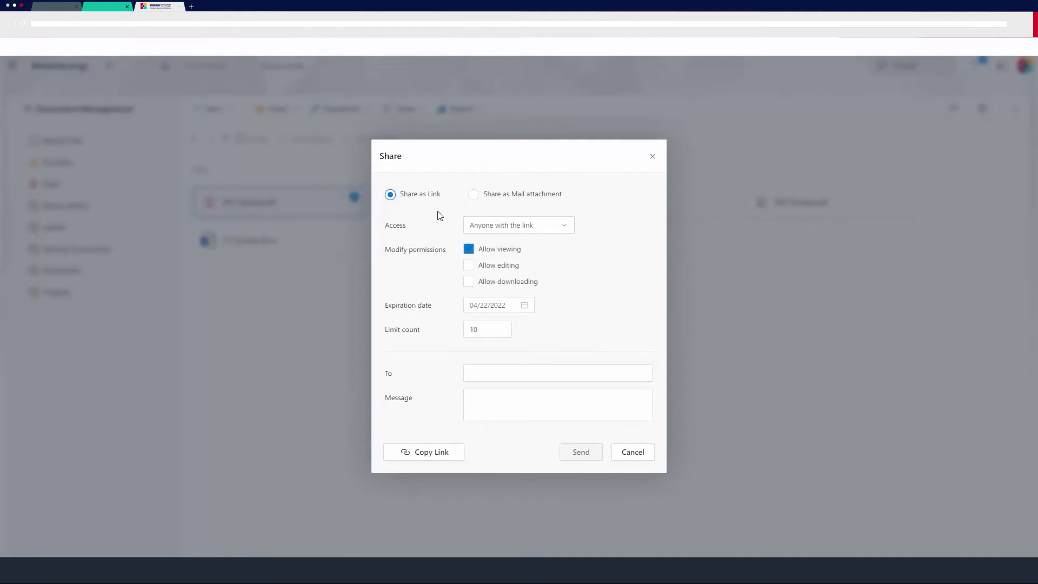
Review the access levels for sharing PDF Sample.pdf as a link, copy the link and leave without sending
click(563, 229)
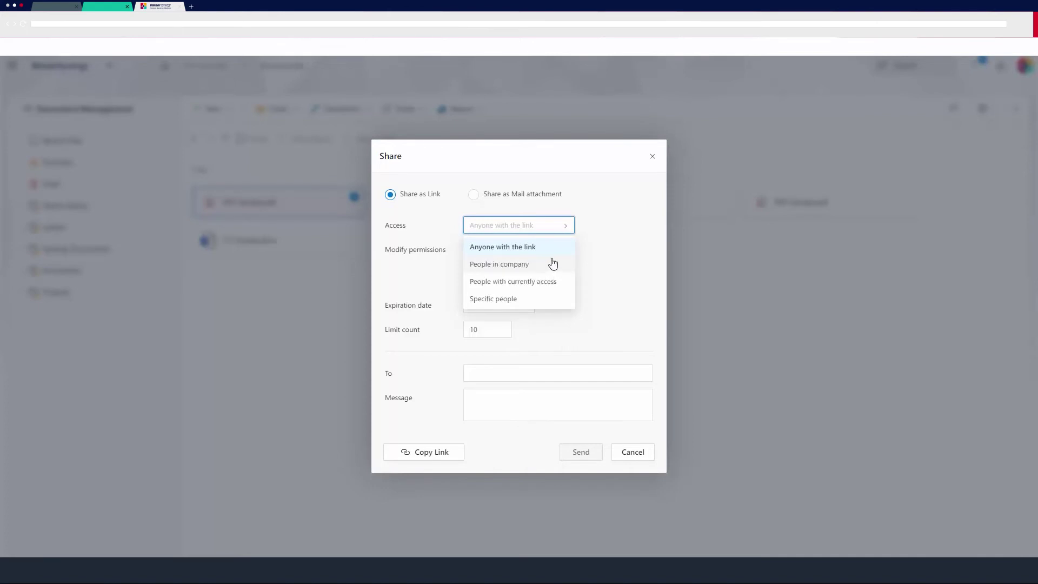
click(507, 297)
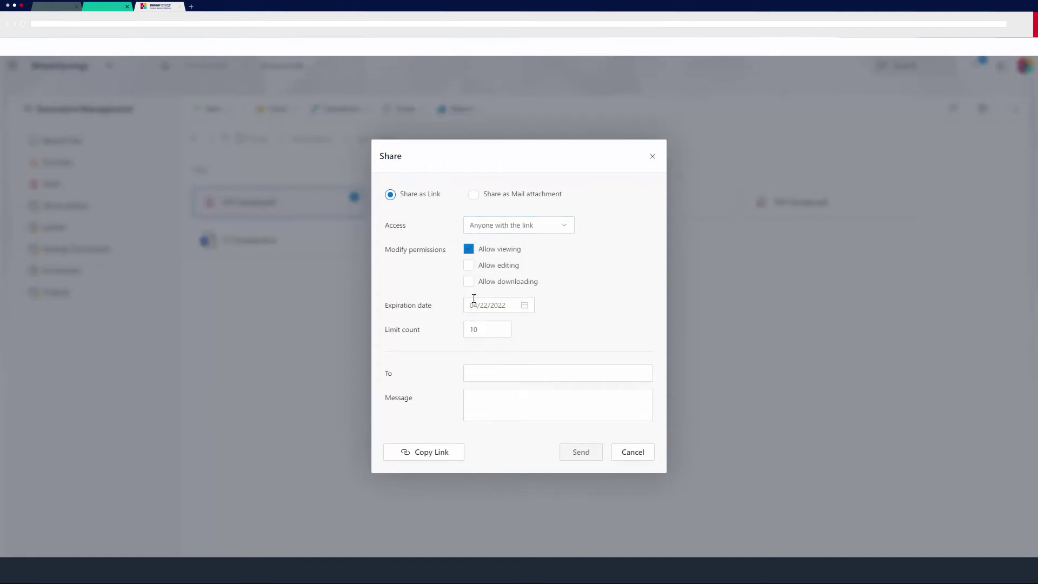
click(433, 454)
click(632, 452)
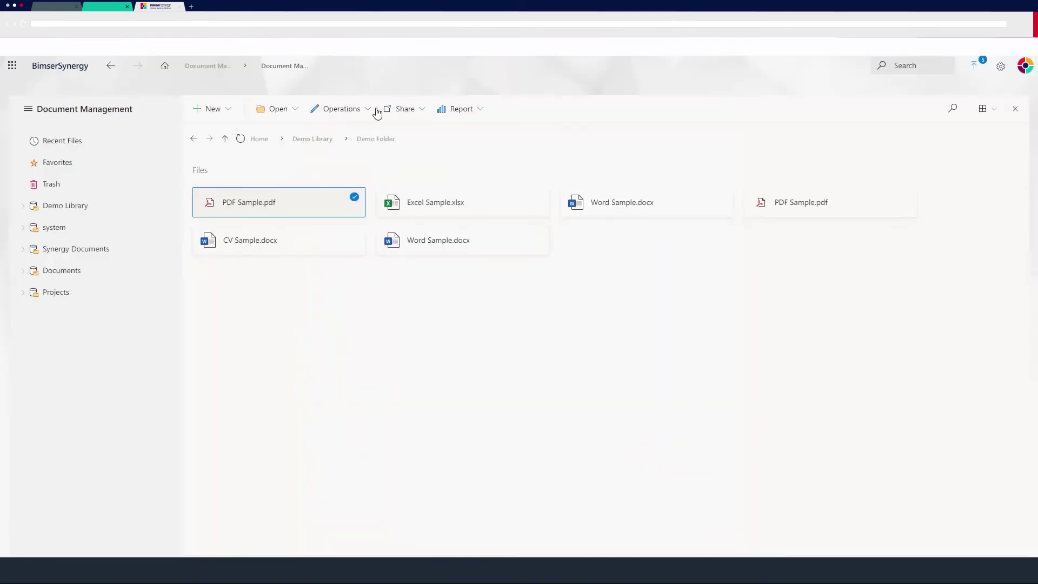
Glance at the file's open options, return to Demo Library and open the security settings of Demo Folder
click(297, 109)
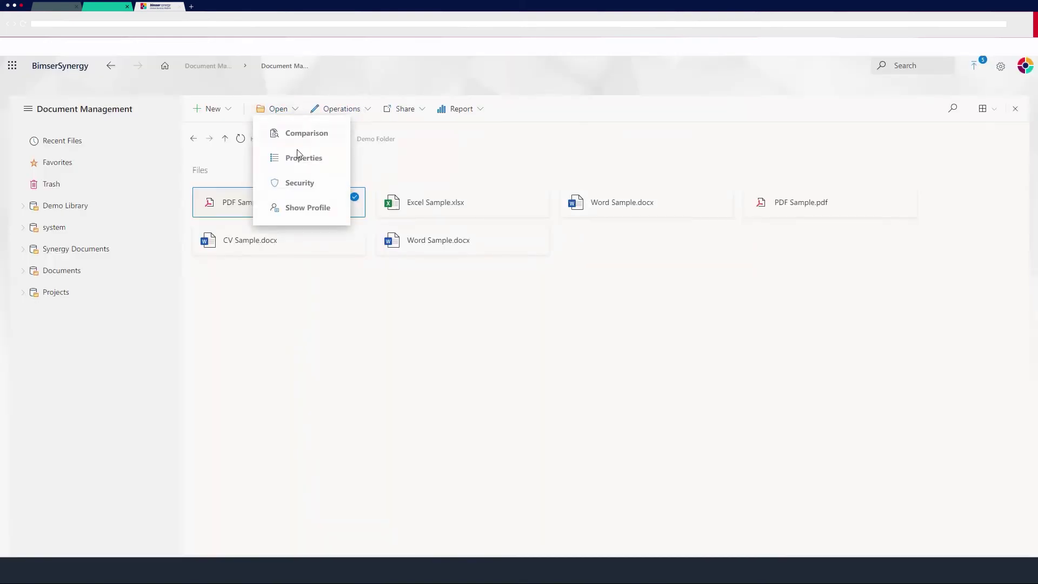
click(453, 165)
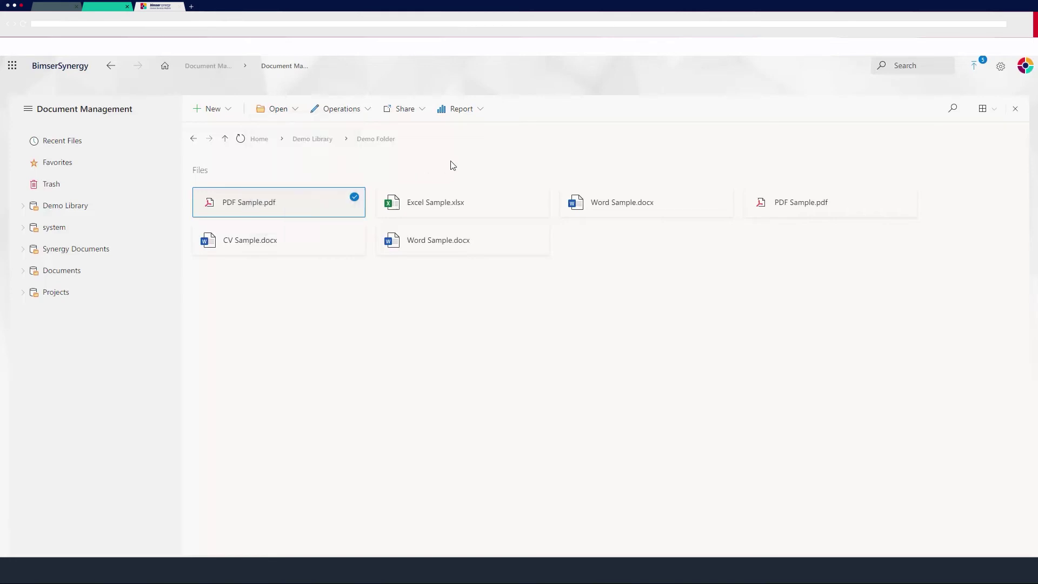
click(194, 140)
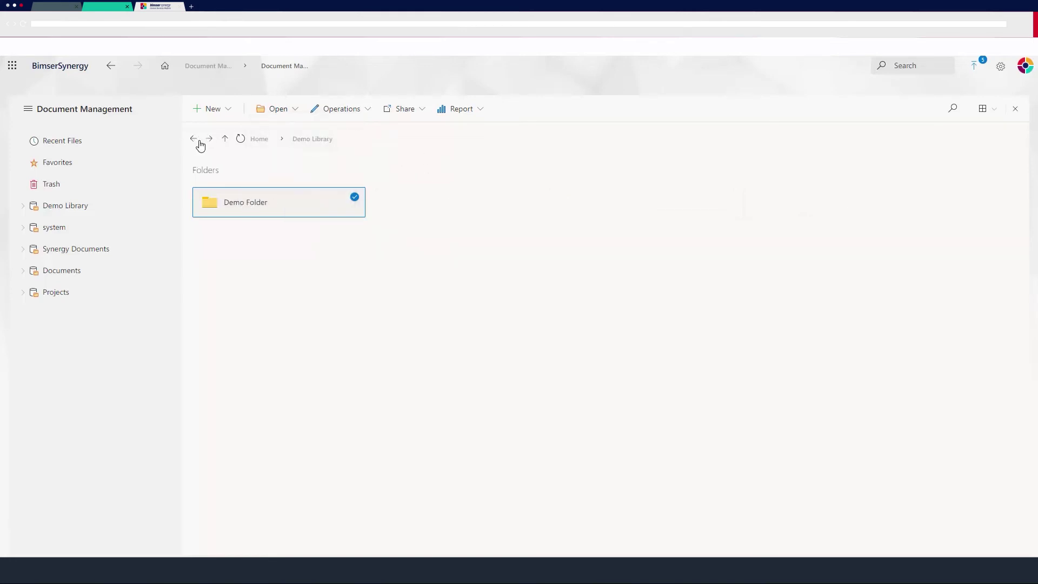
click(295, 110)
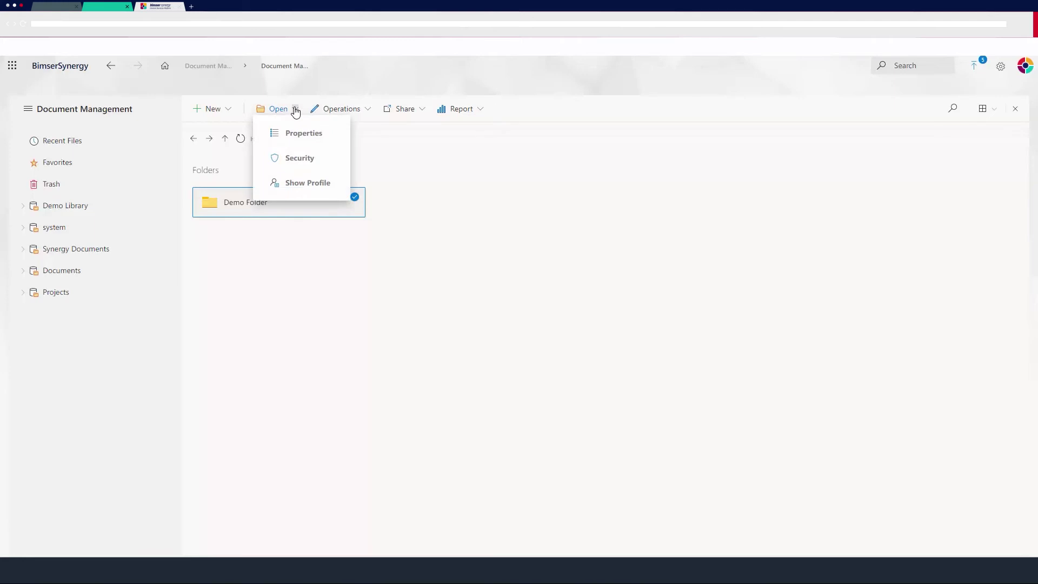
click(297, 163)
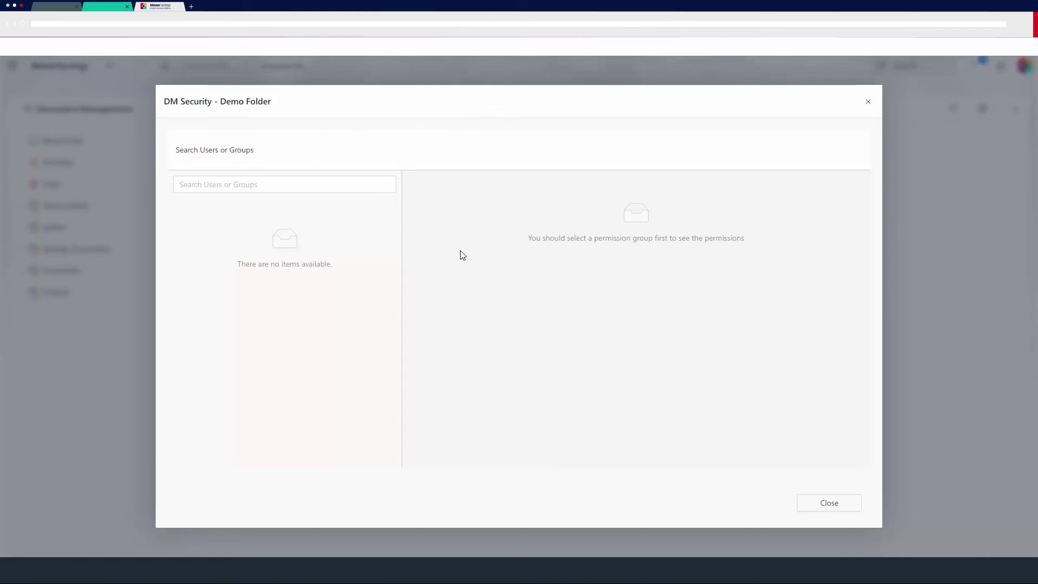
Search users or groups for "mana", add the Document Management System Administrators group and display its permissions
click(297, 179)
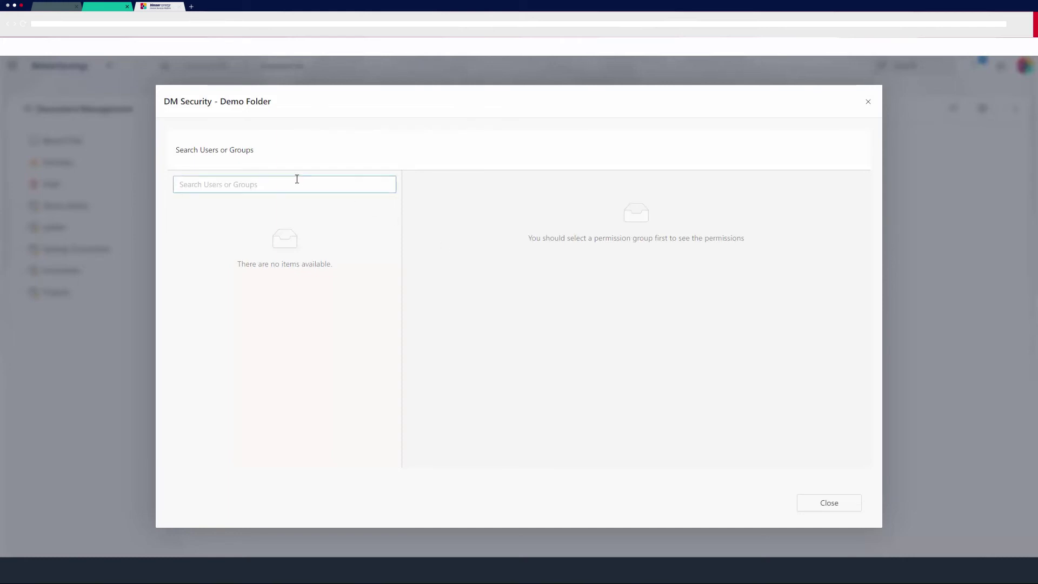
text(mana)
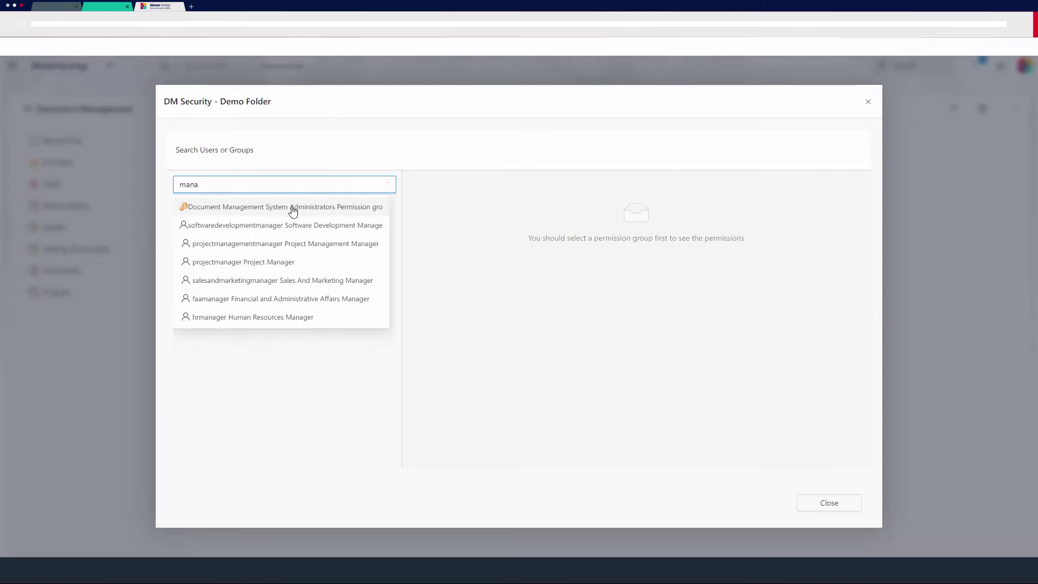
click(317, 214)
click(438, 278)
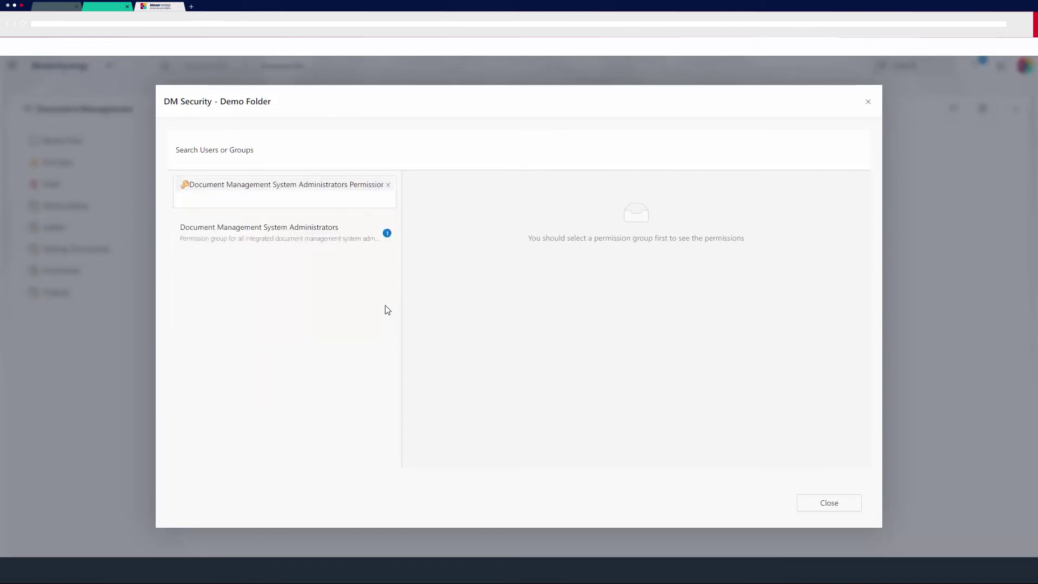
click(337, 240)
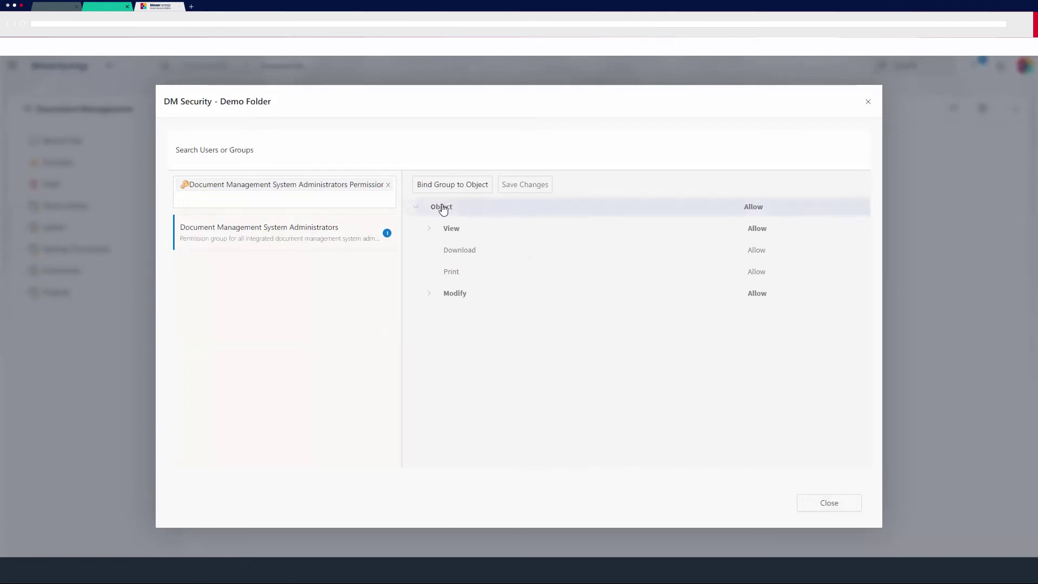
In the group's View permissions for Demo Folder, try Deny for Folder and set it to Not Set
click(416, 208)
click(415, 209)
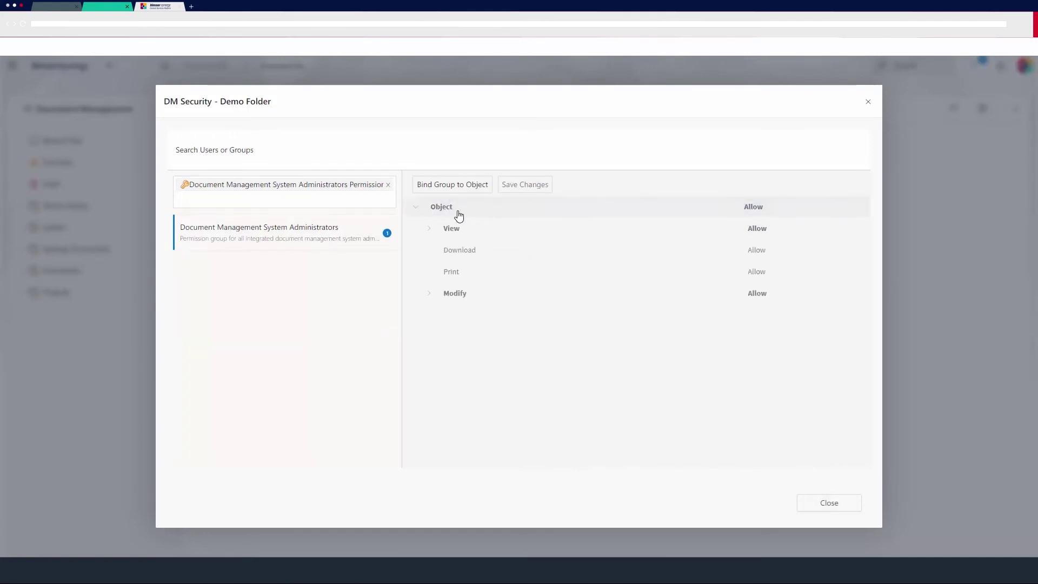
click(429, 230)
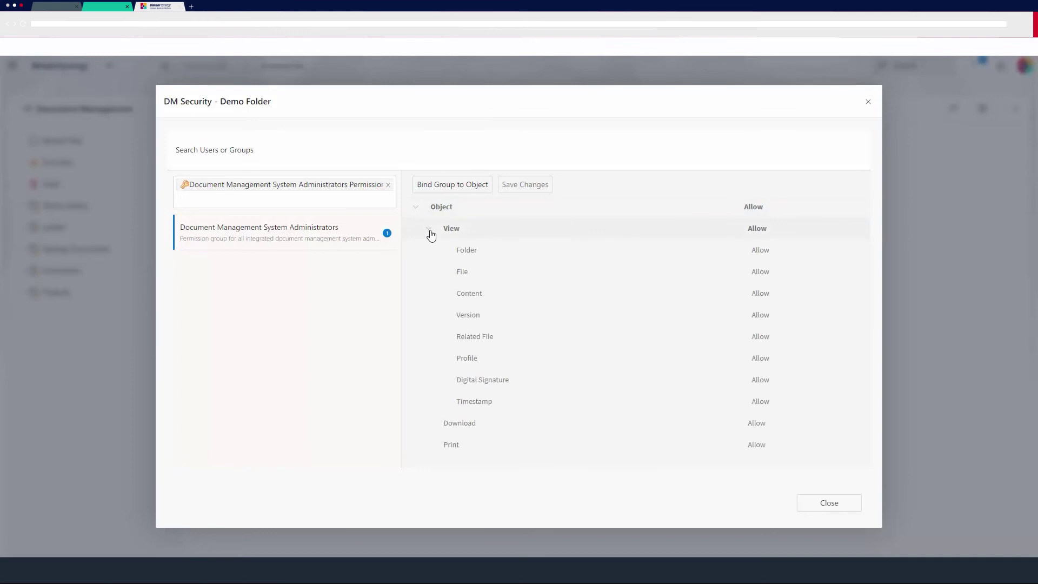
click(761, 251)
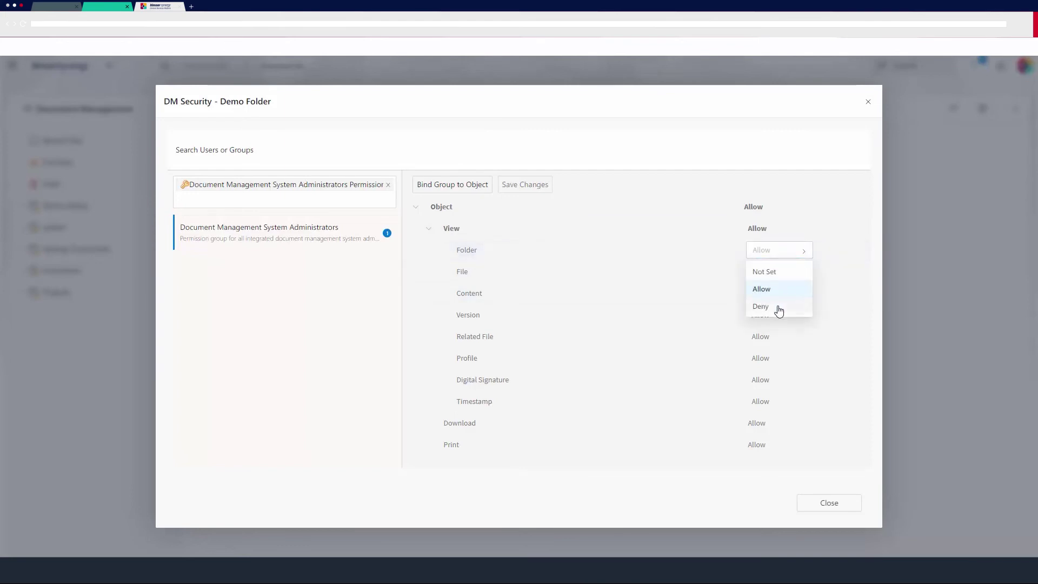
click(778, 308)
click(779, 255)
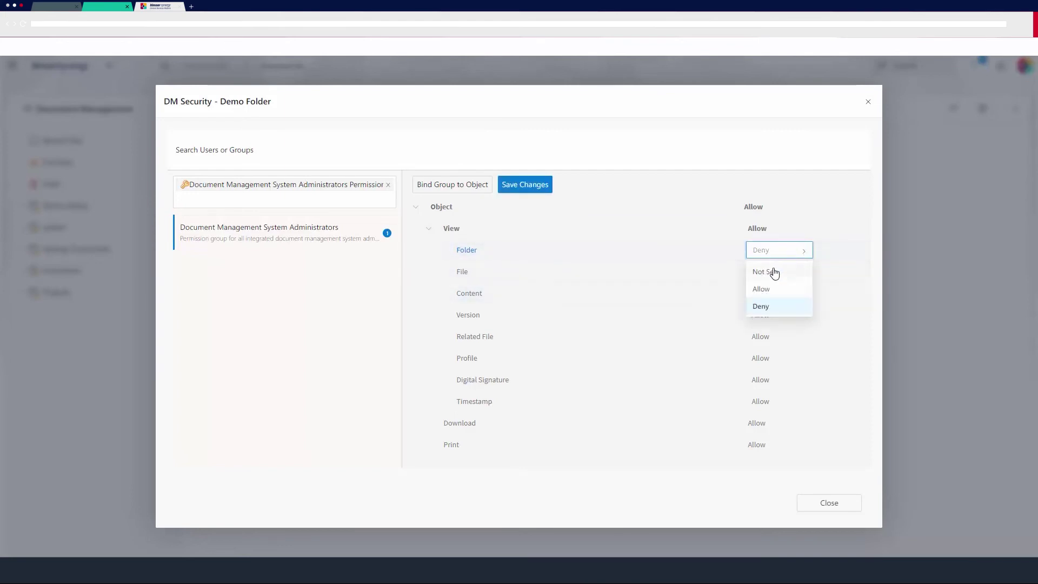
click(774, 273)
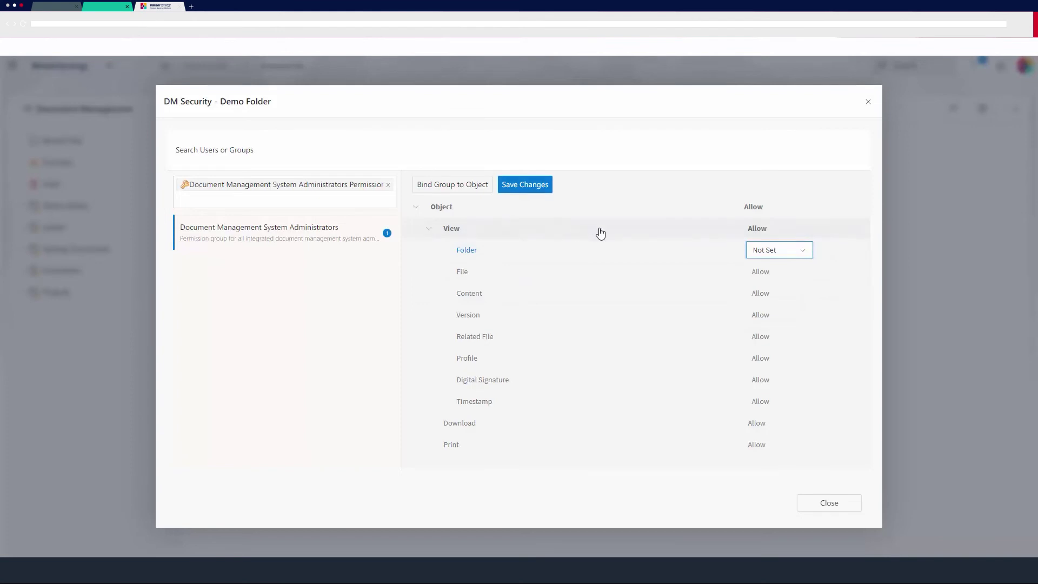
click(428, 228)
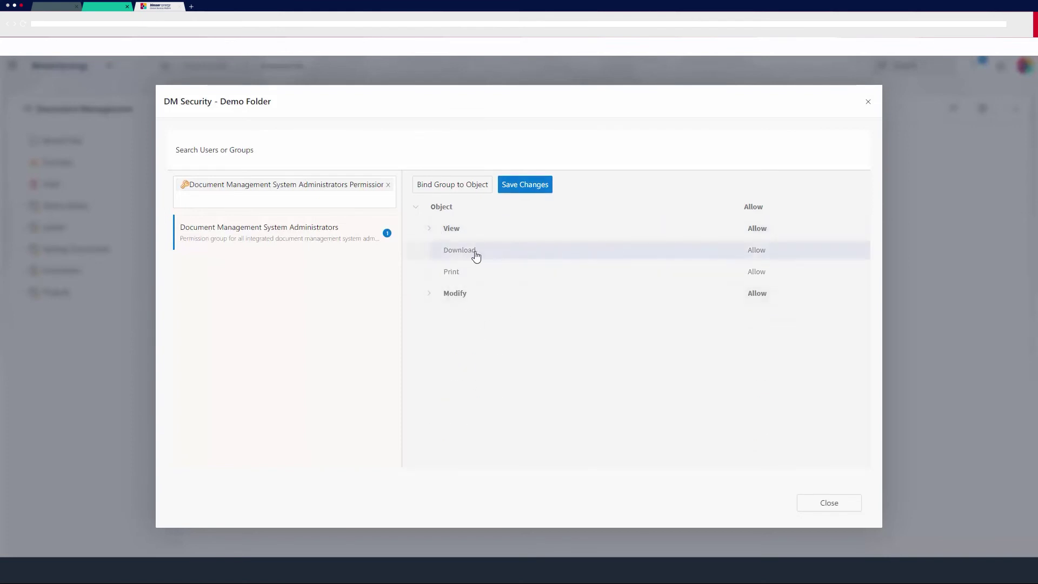
Try Deny for the Document Management System Administrators group's Download permission on Demo Folder
click(755, 251)
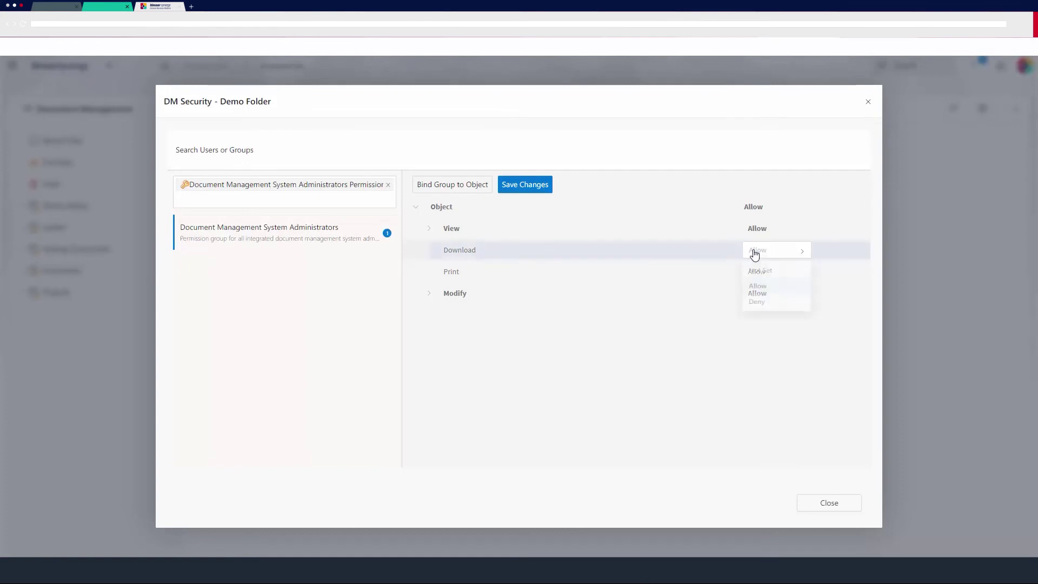
click(771, 308)
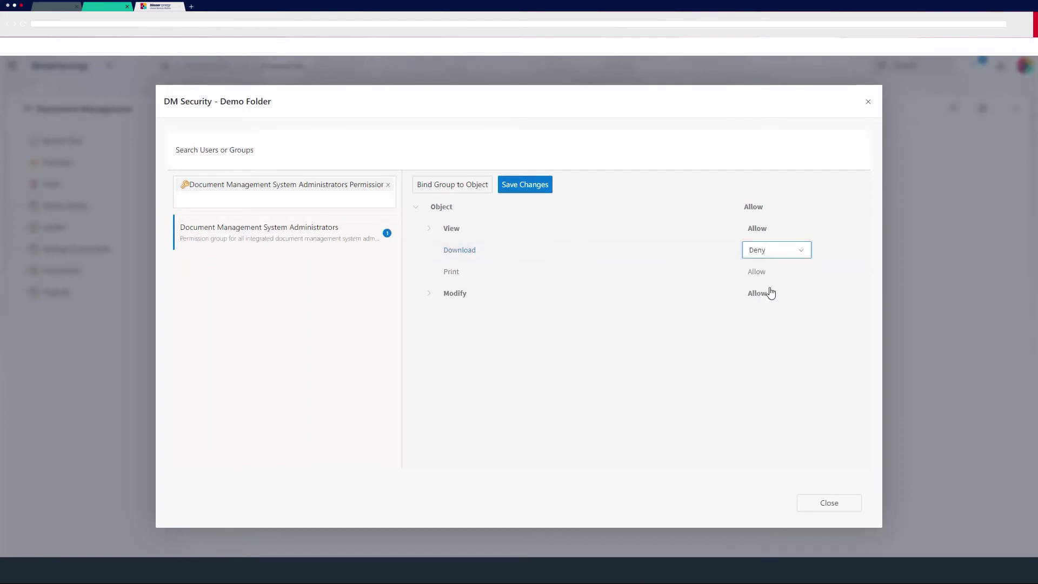
Examine the Edit, Action and Delete permissions under Modify, including those for files, and close the security settings without saving
click(428, 294)
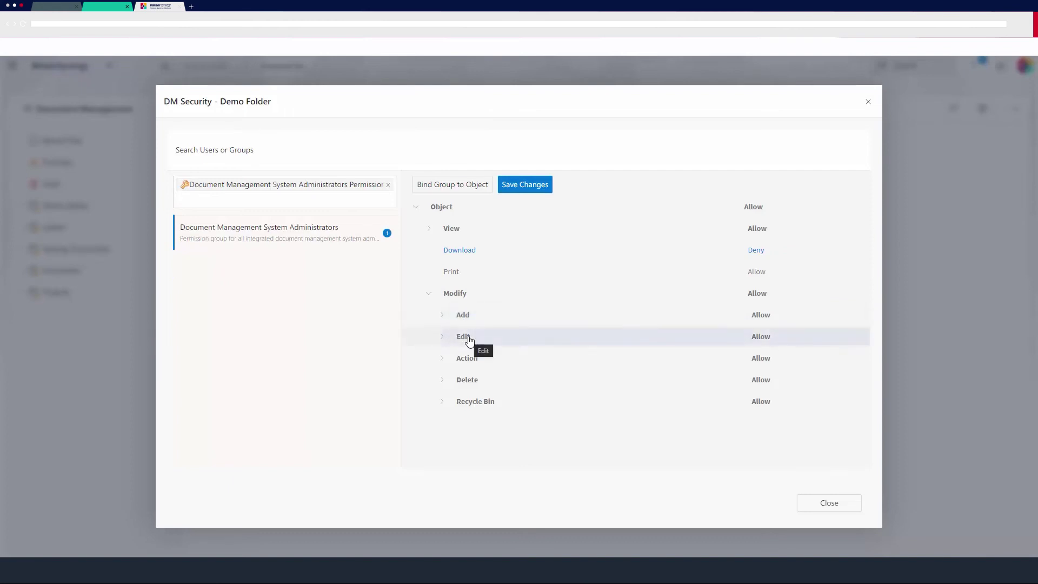
click(443, 360)
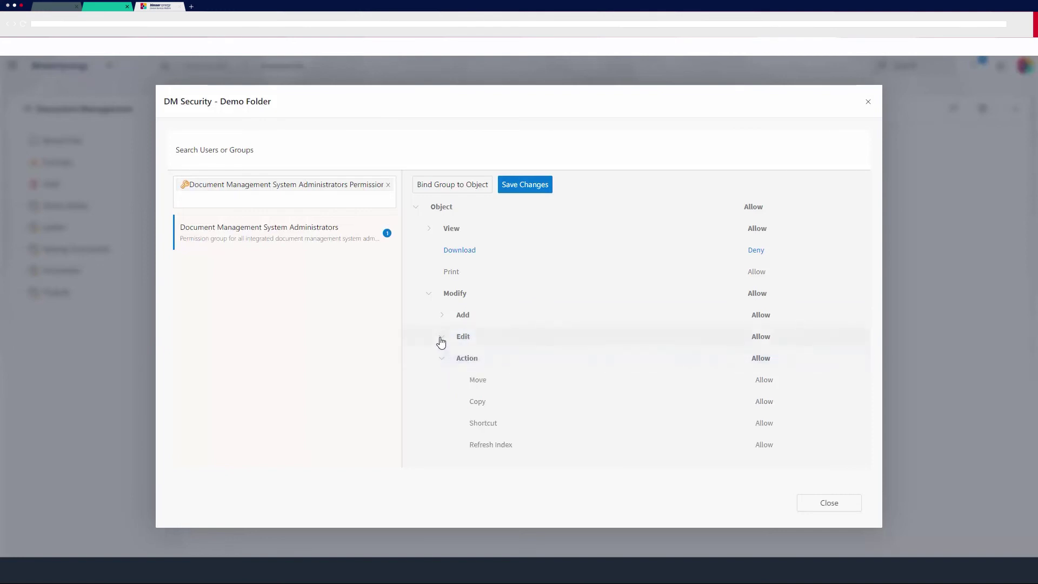
click(442, 337)
scroll(497, 358, down, 3)
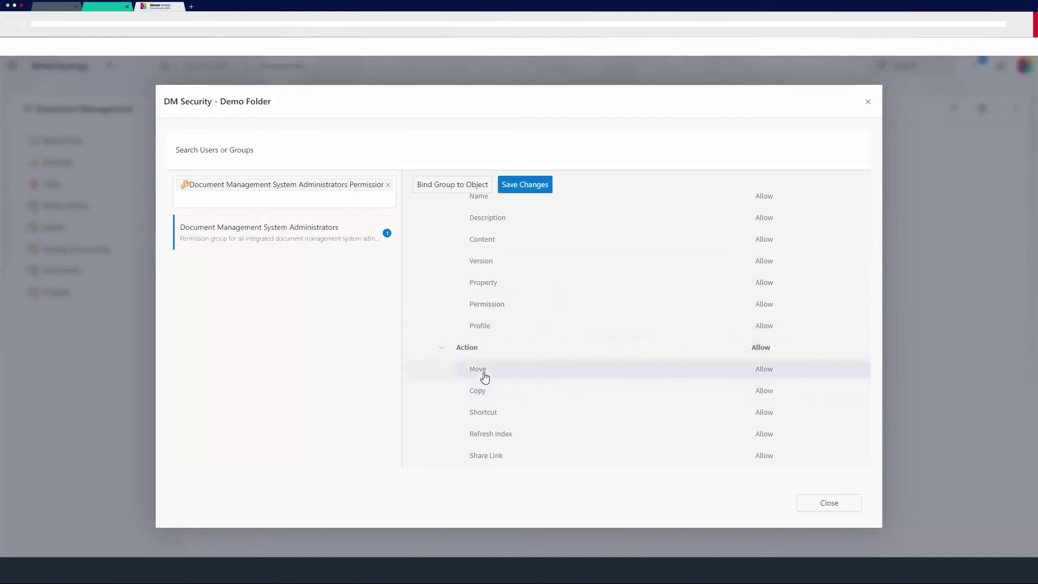
scroll(496, 414, down, 3)
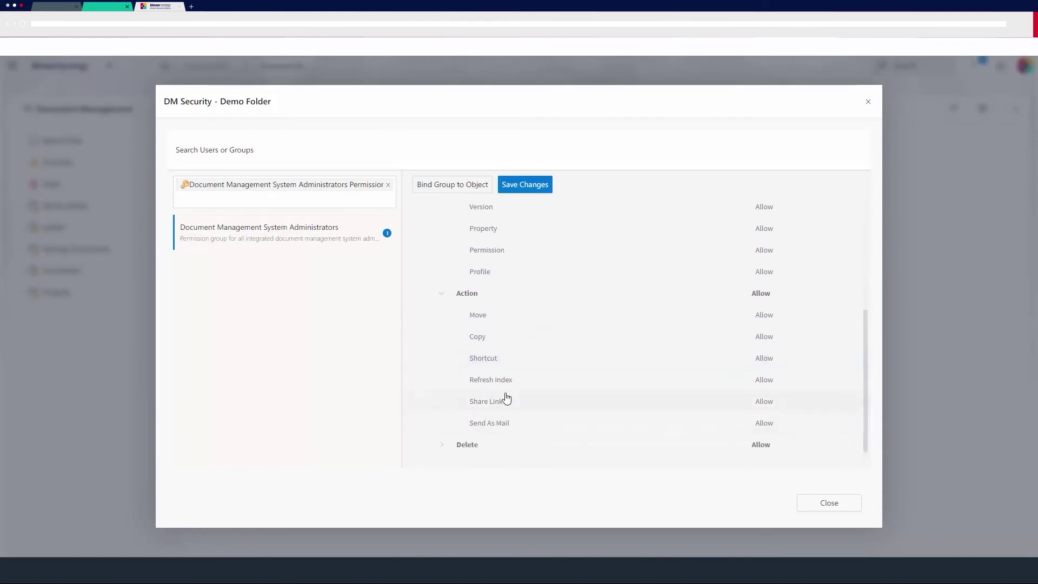
click(447, 432)
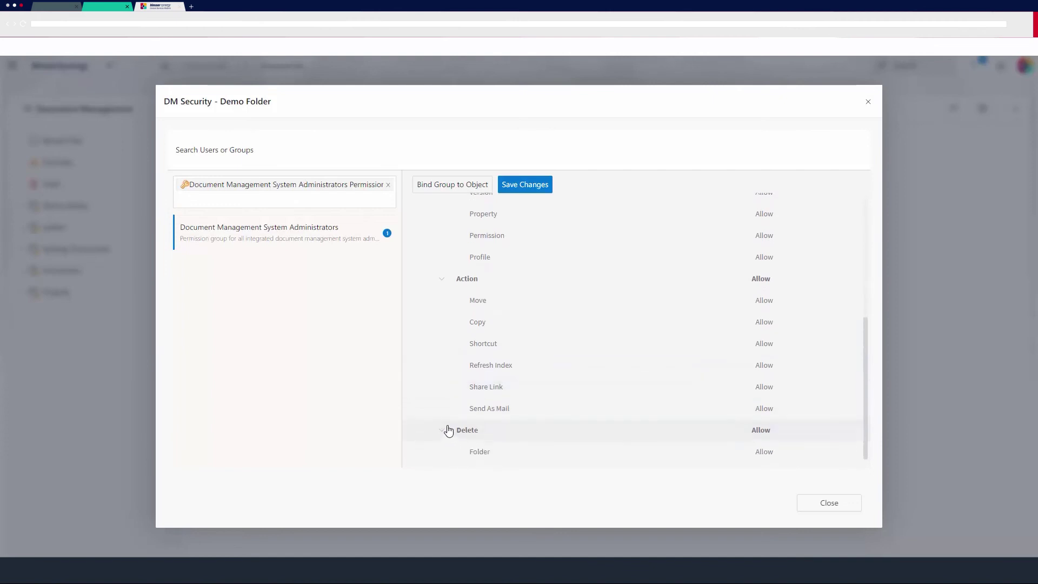
scroll(464, 406, down, 3)
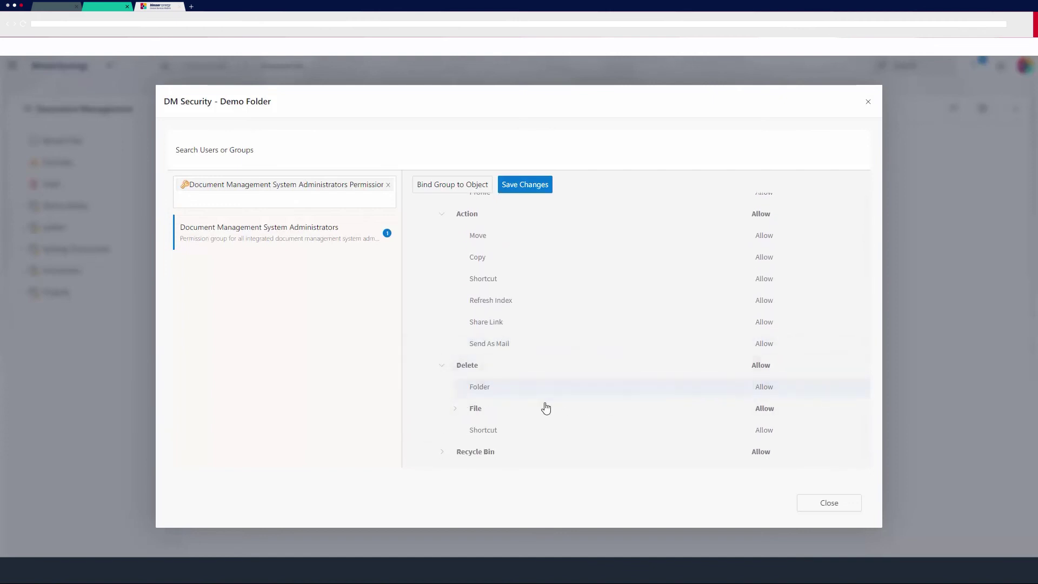
click(455, 412)
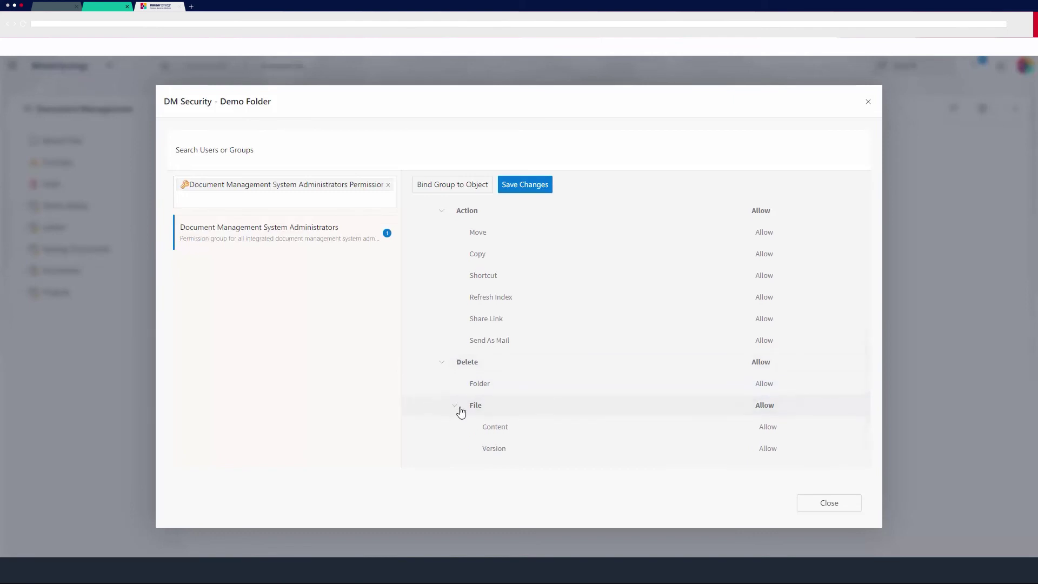
scroll(456, 414, down, 1)
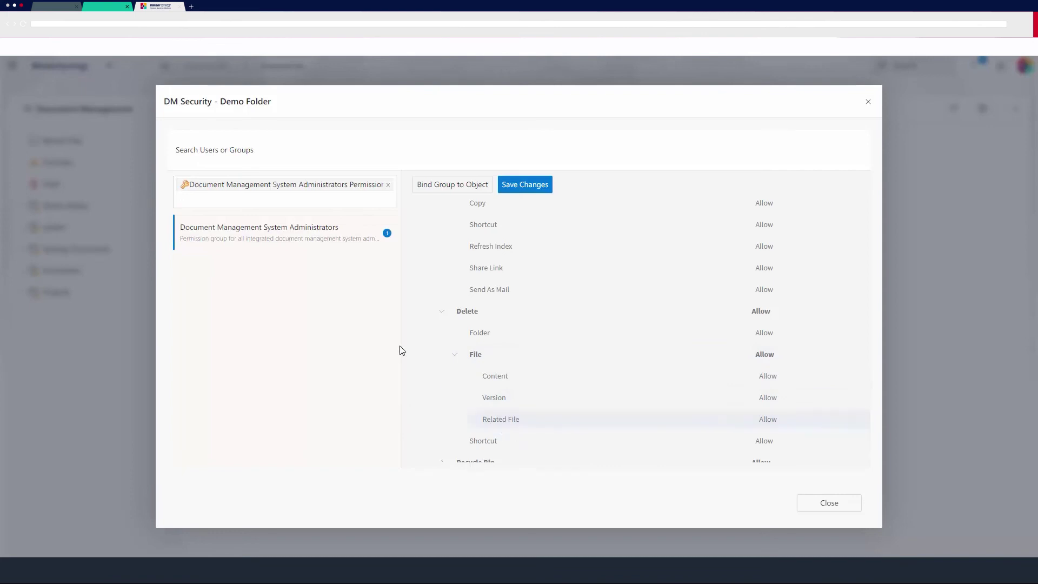
scroll(447, 344, down, 1)
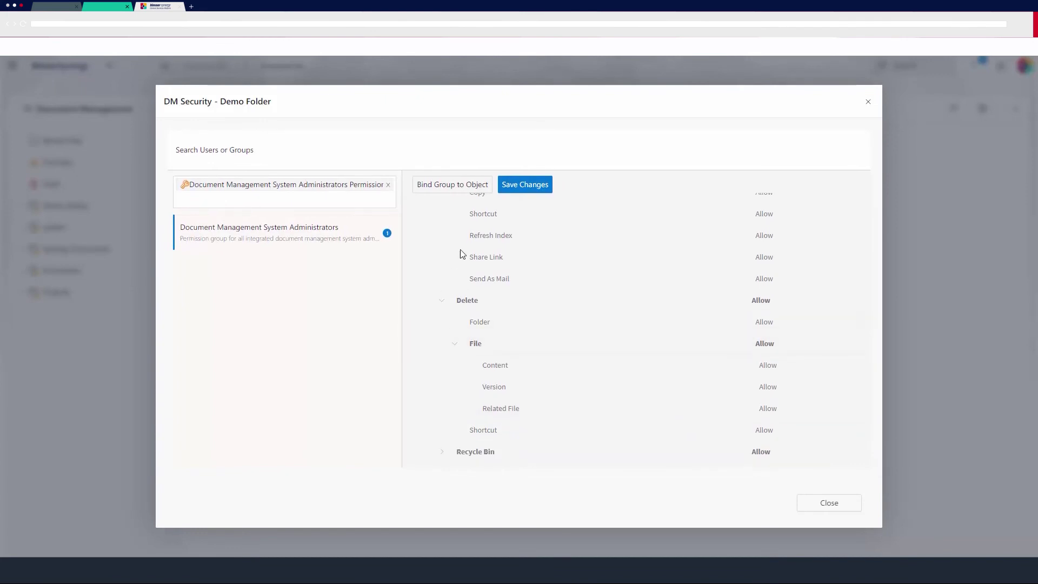
click(326, 204)
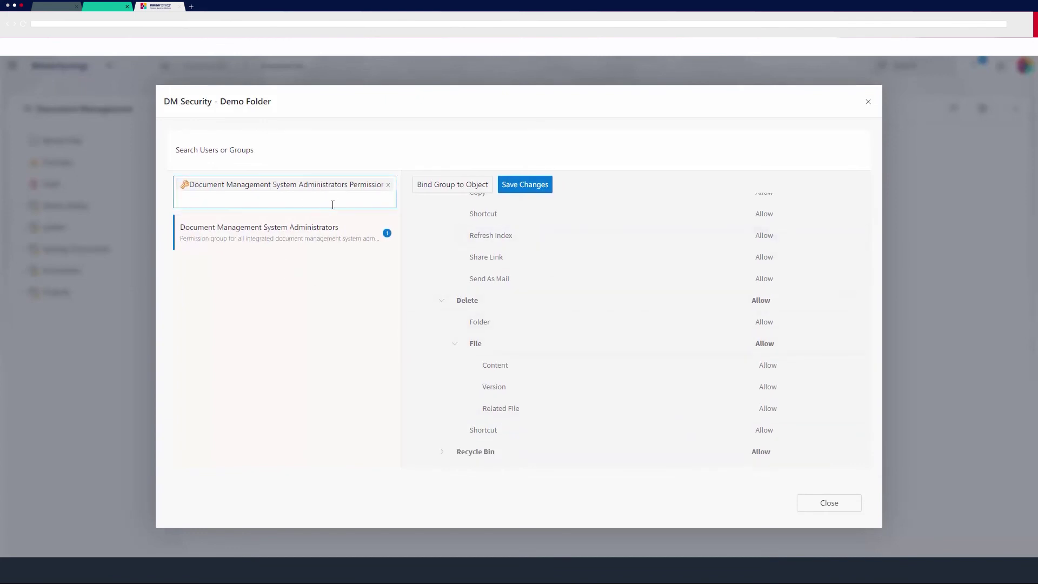
click(816, 504)
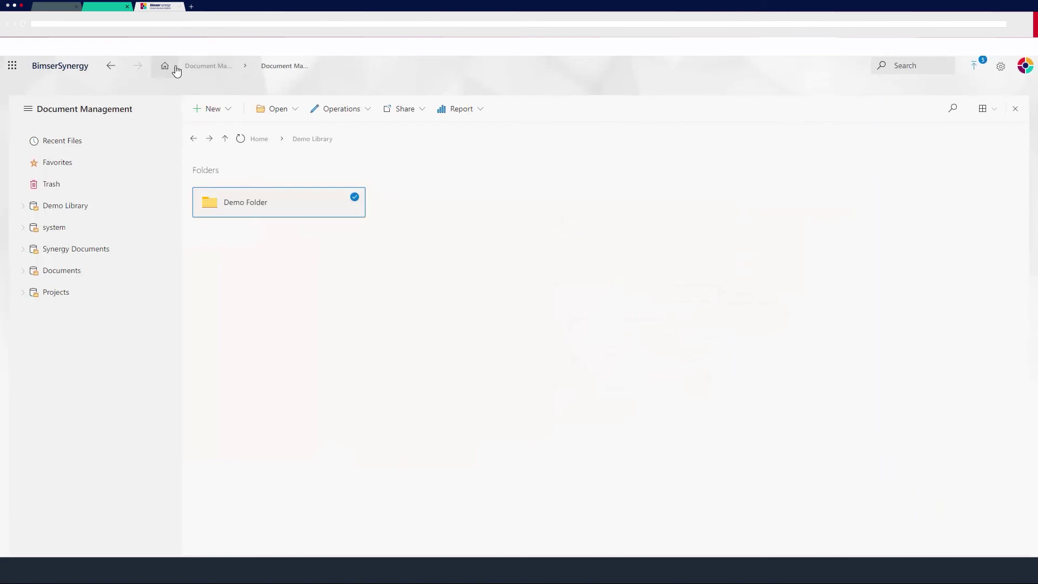
Return to the Document Management home page, search for "bimser" and look through the matching files
click(219, 73)
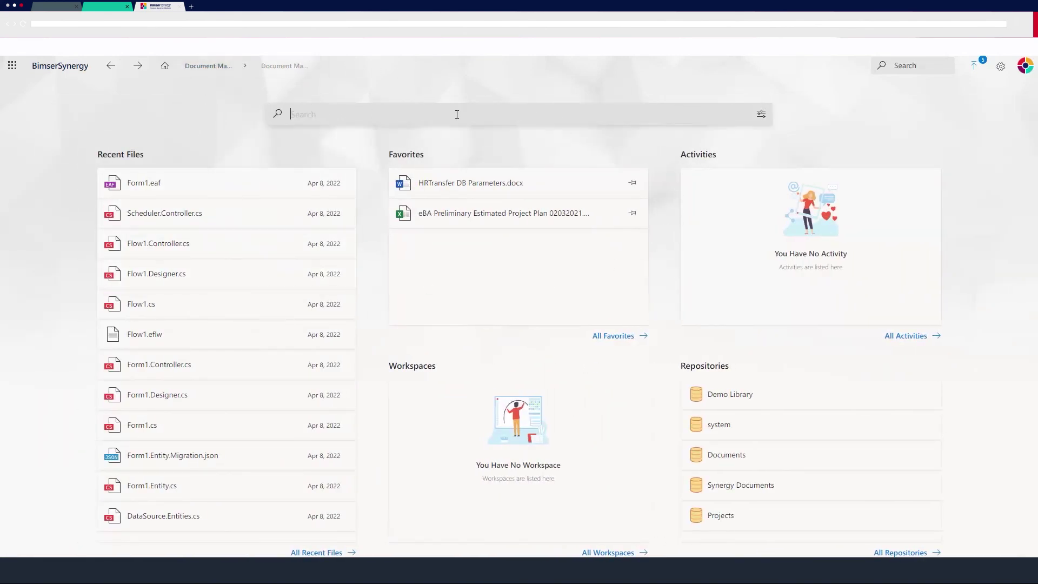
text(bim)
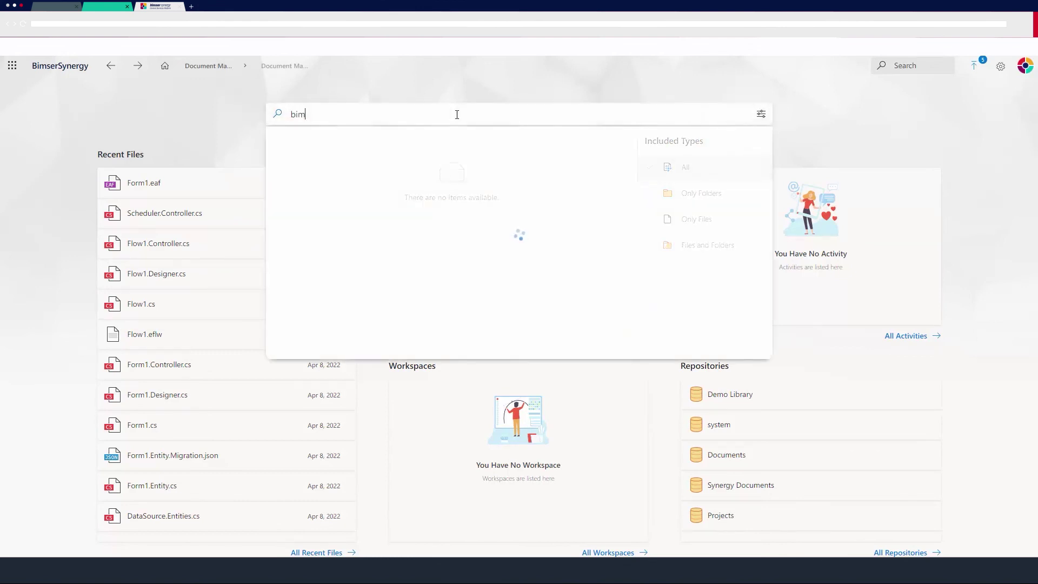
text(ser)
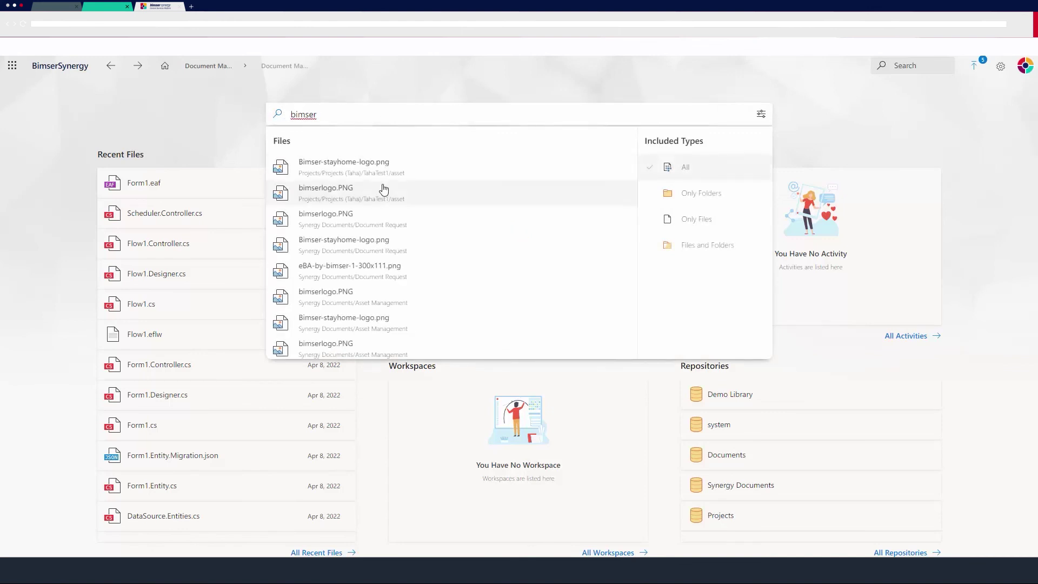
scroll(401, 213, down, 2)
scroll(401, 233, up, 3)
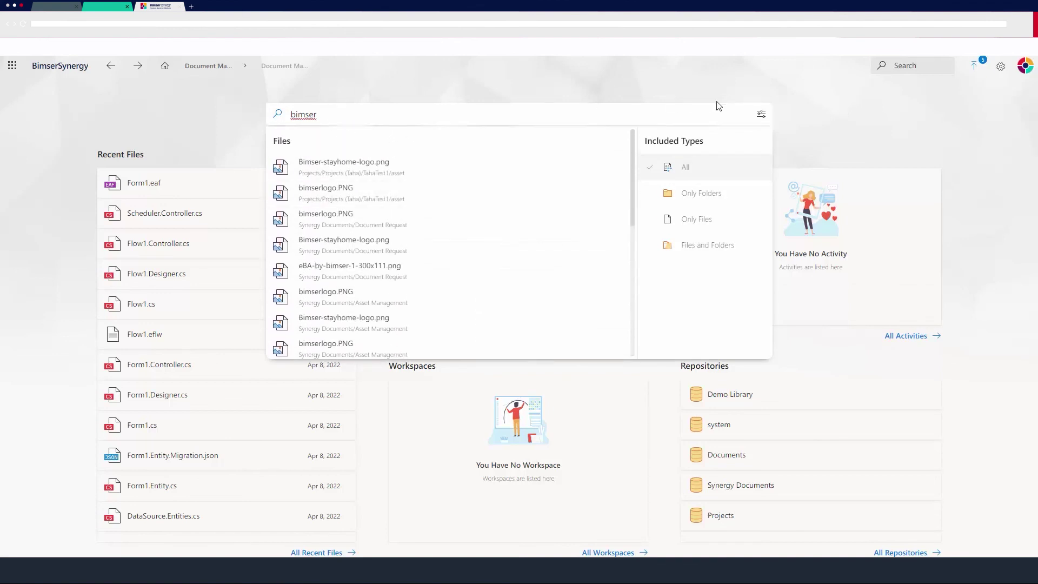
In the advanced search options, add the Repository and Content types, review the search source types and go to the Creator filter
click(763, 115)
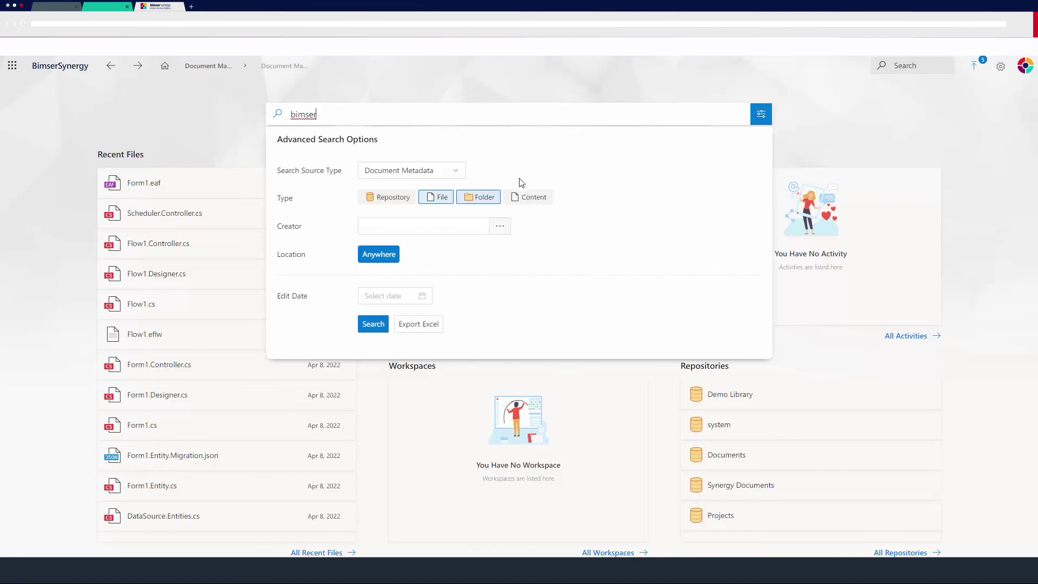
click(395, 197)
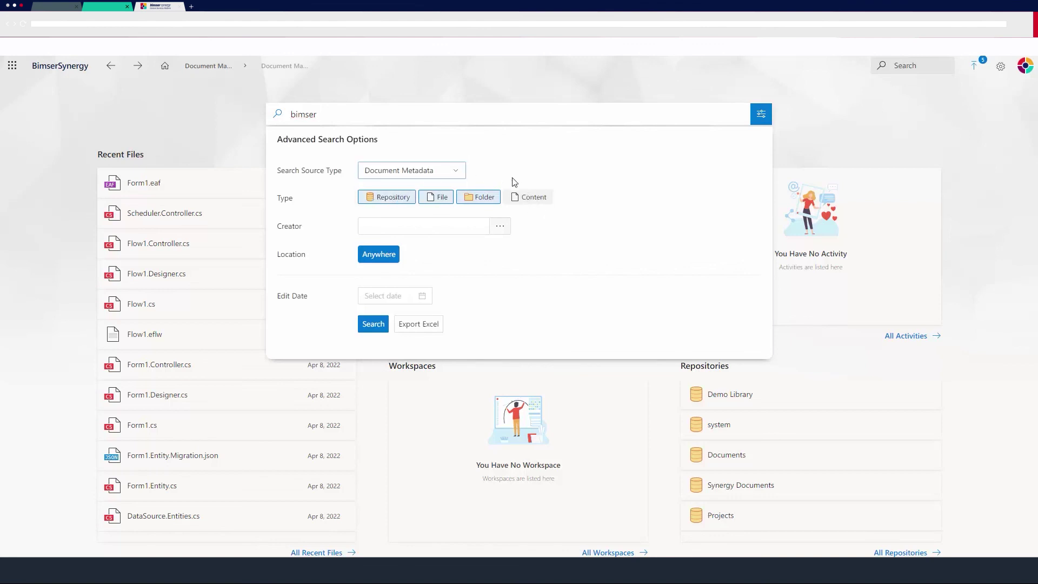
click(534, 197)
click(462, 171)
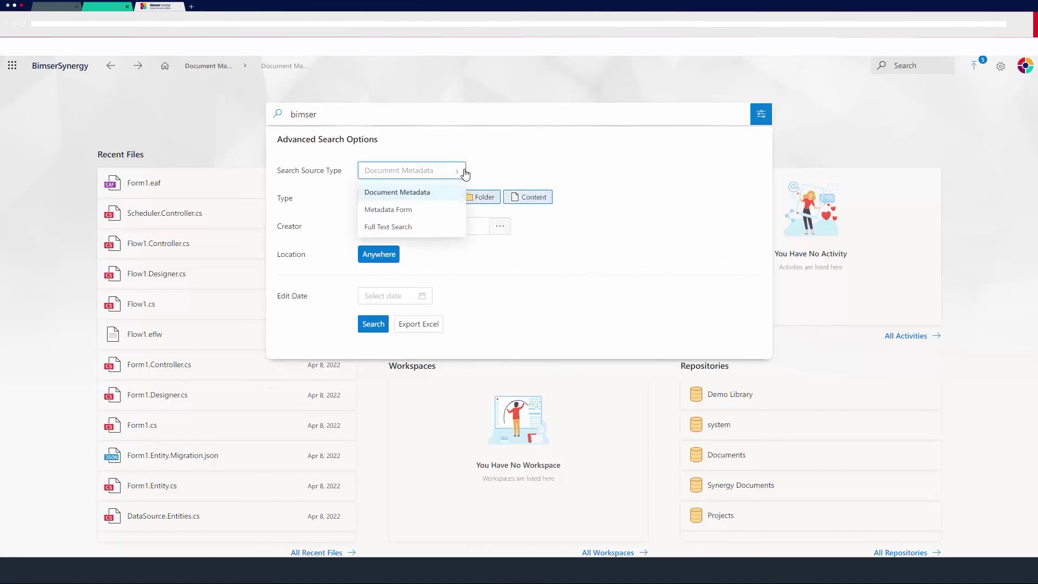
click(455, 174)
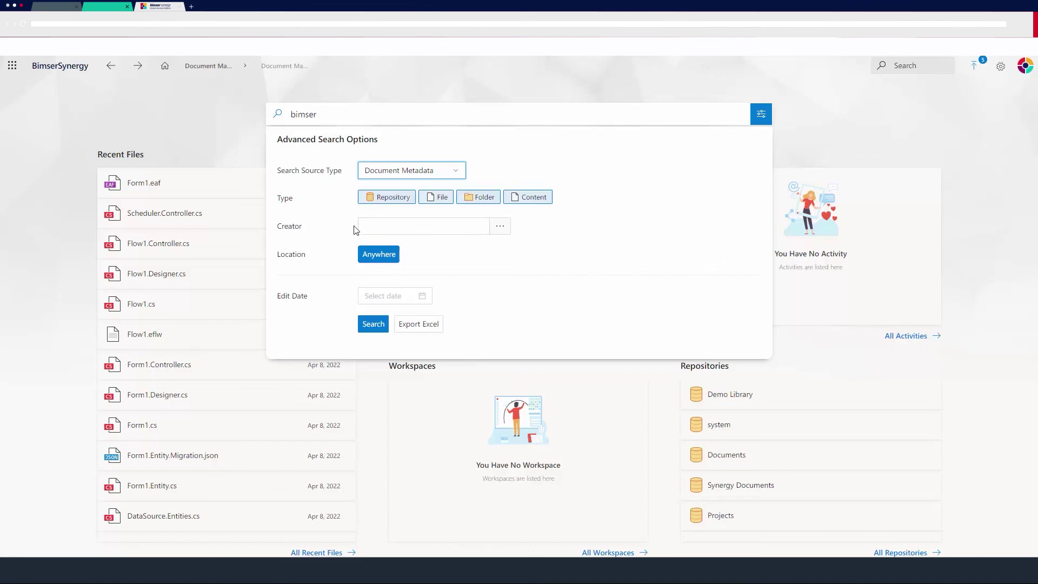
click(451, 230)
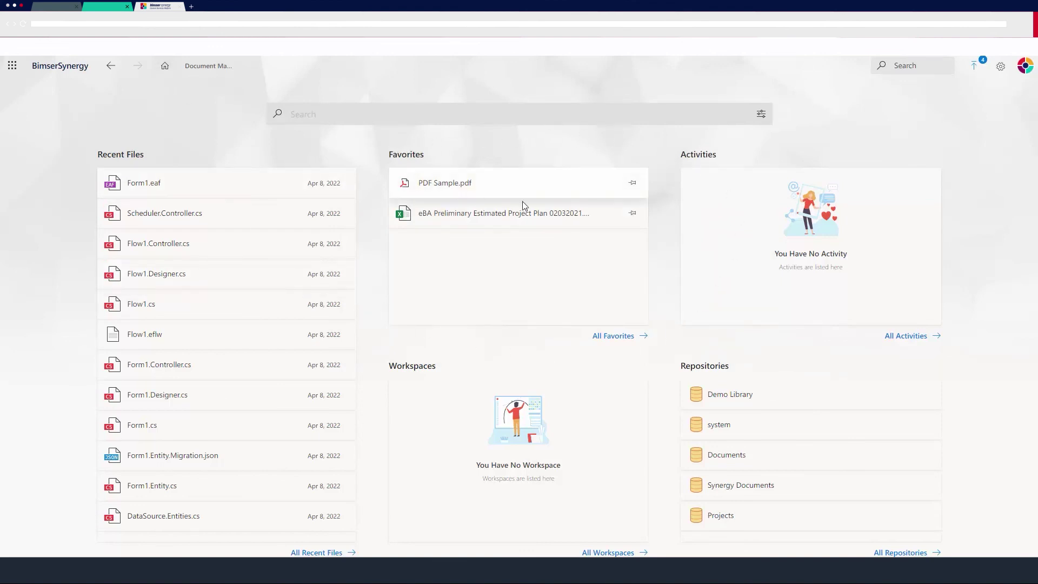
Remove the eBA Preliminary Estimated Project Plan file from Favorites
click(634, 214)
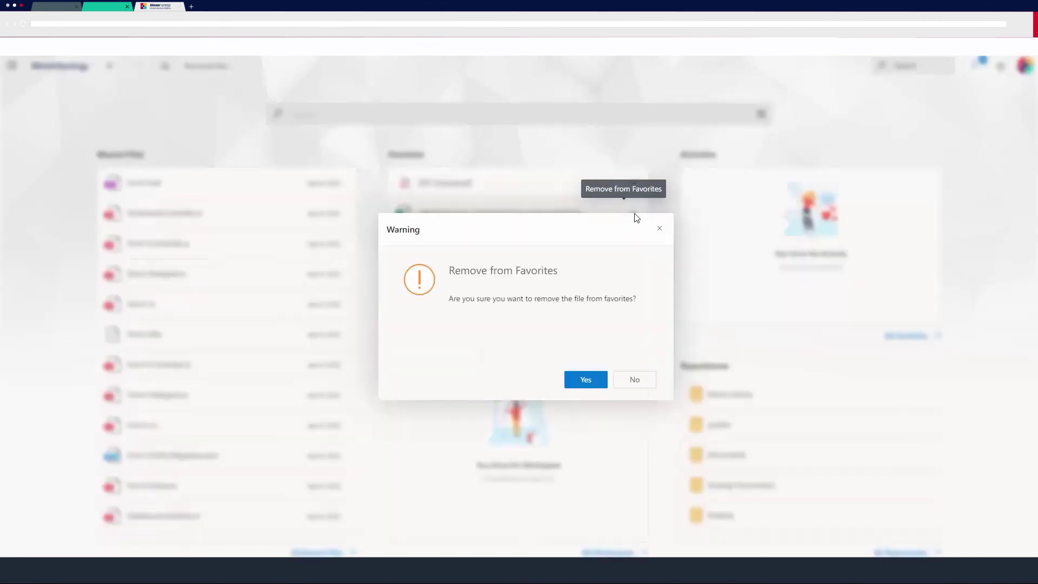
click(585, 378)
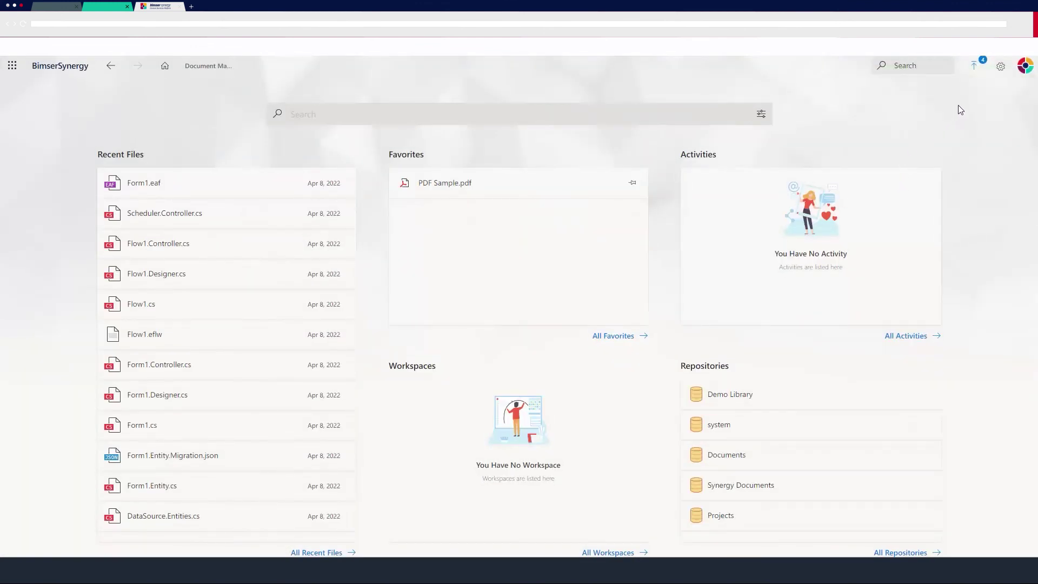
Review the completed uploads to Demo Folder and clear the uploads list
click(977, 71)
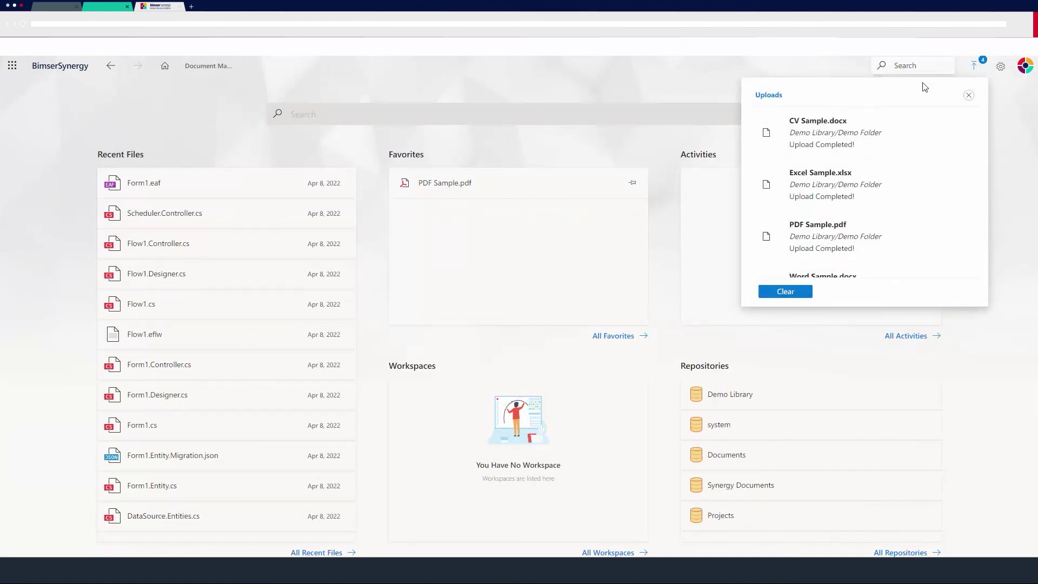
scroll(911, 163, down, 1)
scroll(908, 162, up, 1)
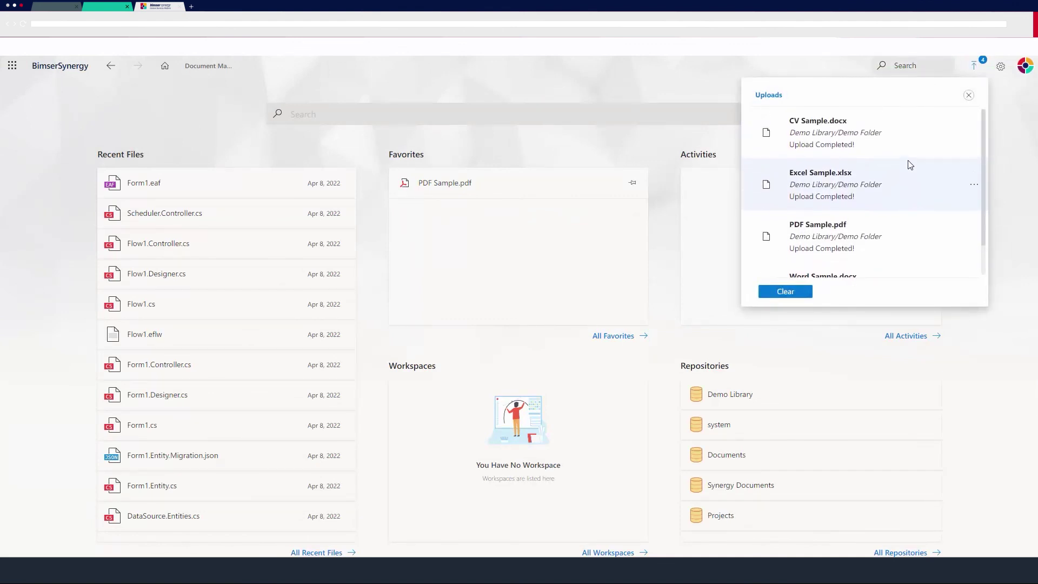
scroll(909, 163, down, 1)
scroll(838, 217, up, 1)
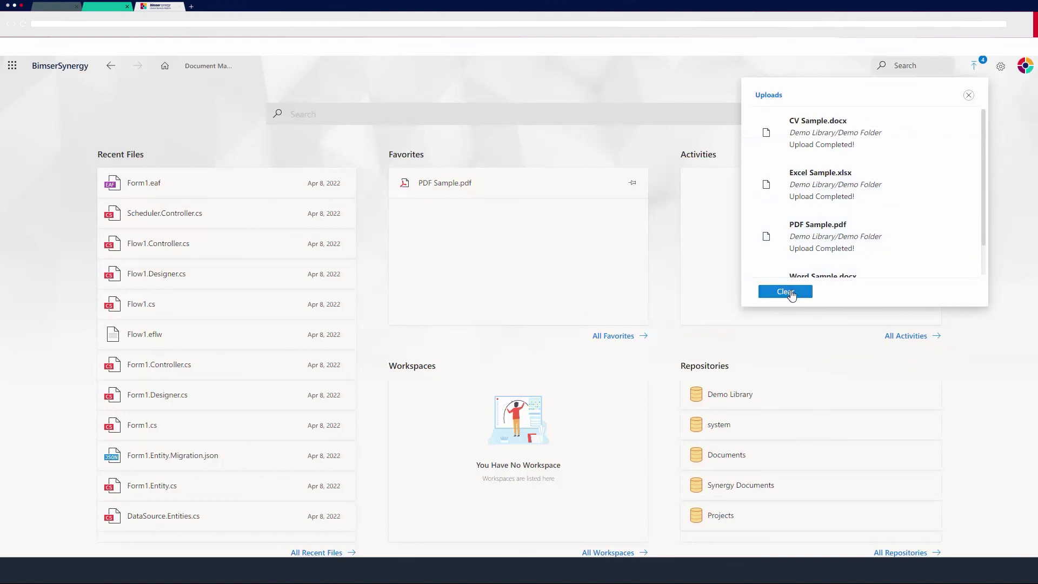
click(790, 292)
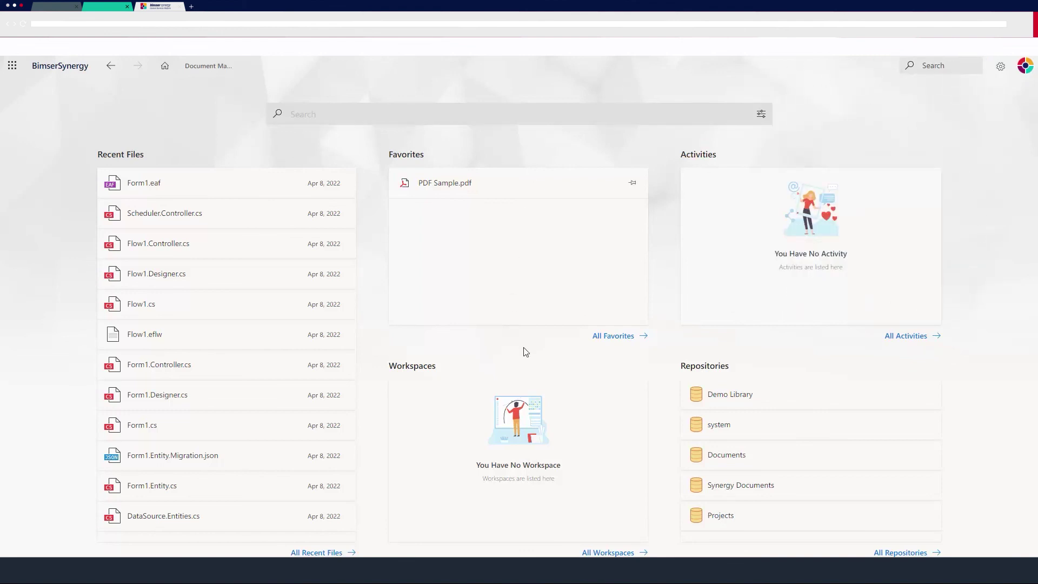